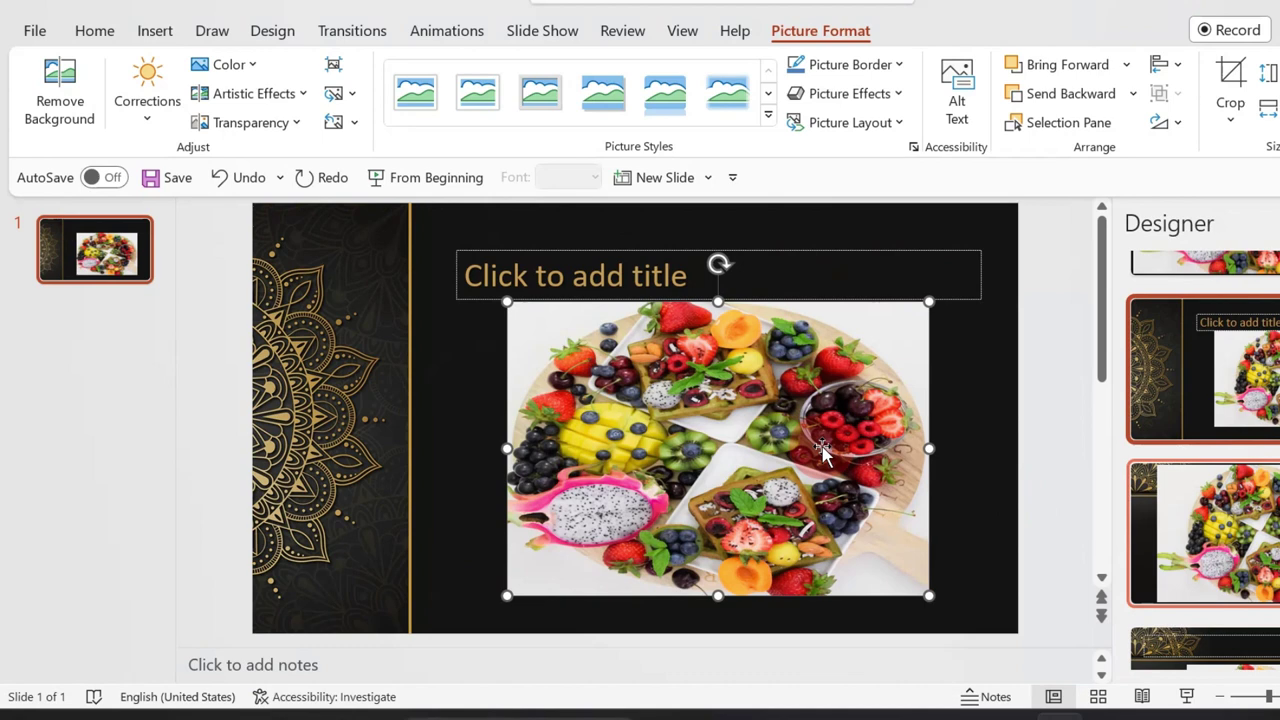
# - Type the title FRUITS FOR THE DAY into slide 1's title placeholder
pyautogui.click(573, 254)
pyautogui.write('FRUITS FOR THE DAY')
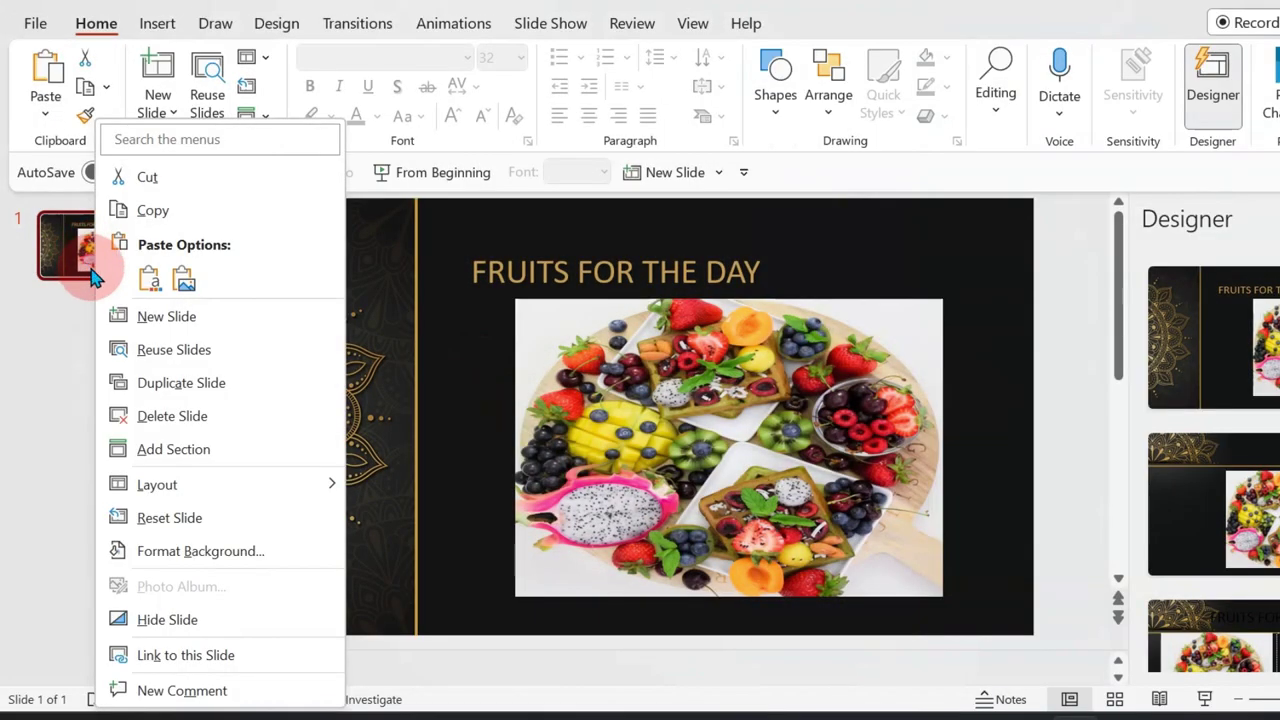
# - Duplicate slide 1, enlarge the fruit picture well beyond the slide, and retitle it STRAWBERRY
pyautogui.click(170, 382)
pyautogui.click(122, 349)
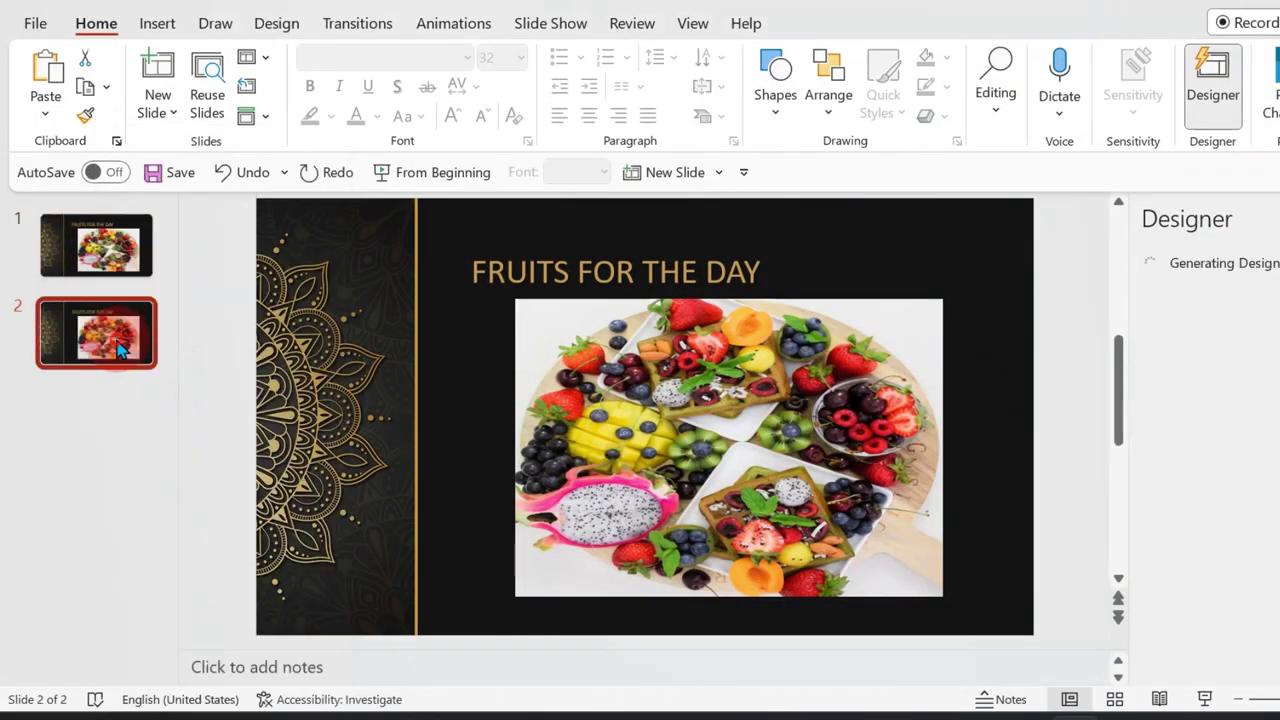
pyautogui.click(689, 474)
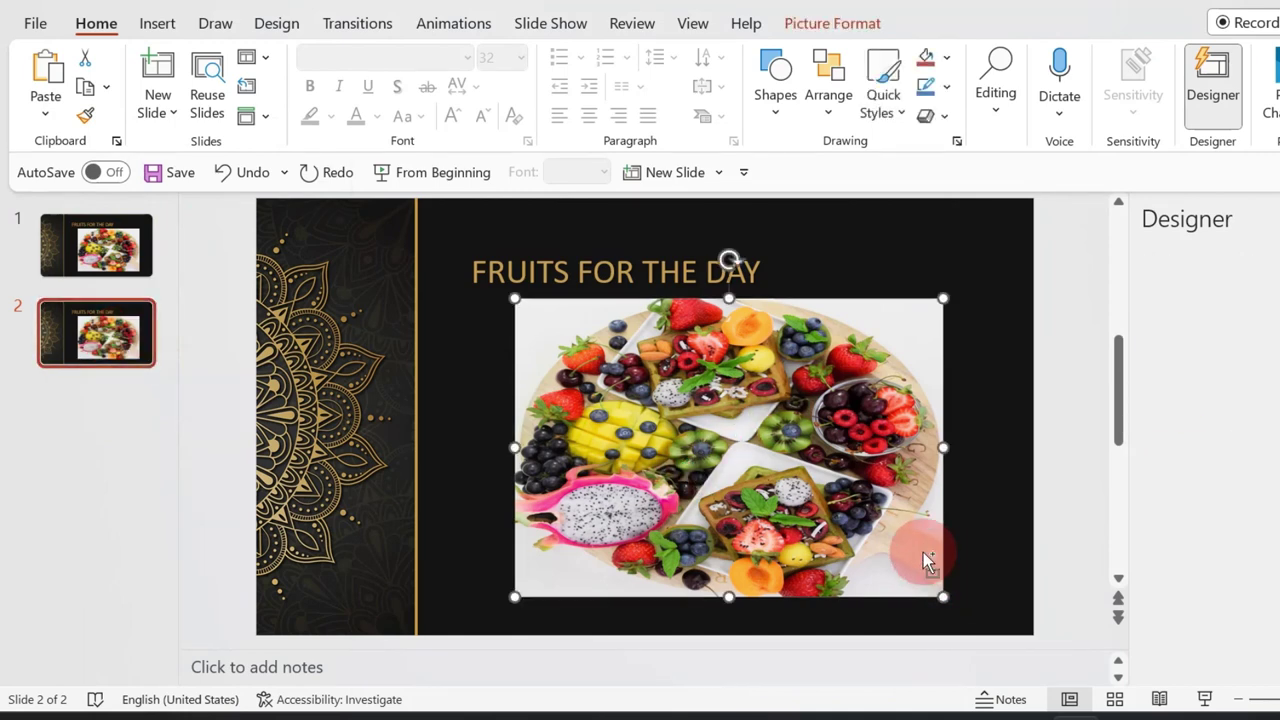
pyautogui.keyDown('ctrl'); pyautogui.scroll(-3, 908, 569); pyautogui.keyUp('ctrl')
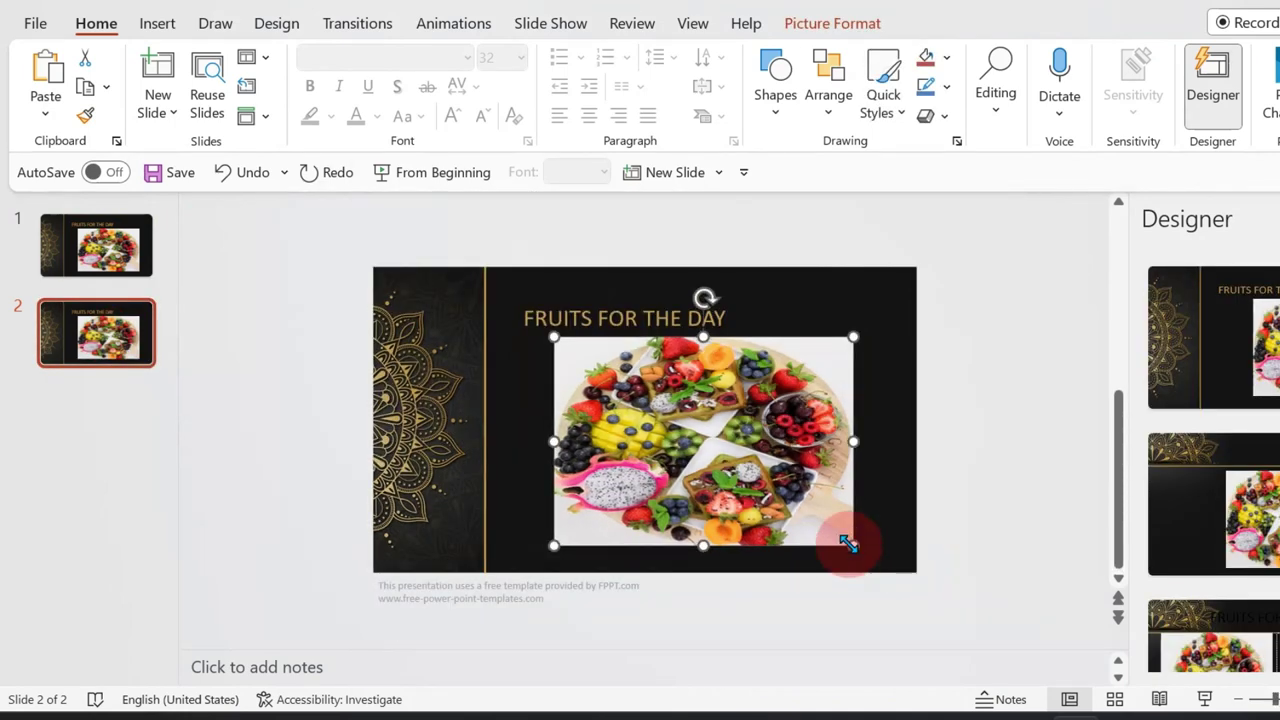
pyautogui.moveTo(848, 543); pyautogui.dragTo(1043, 623)
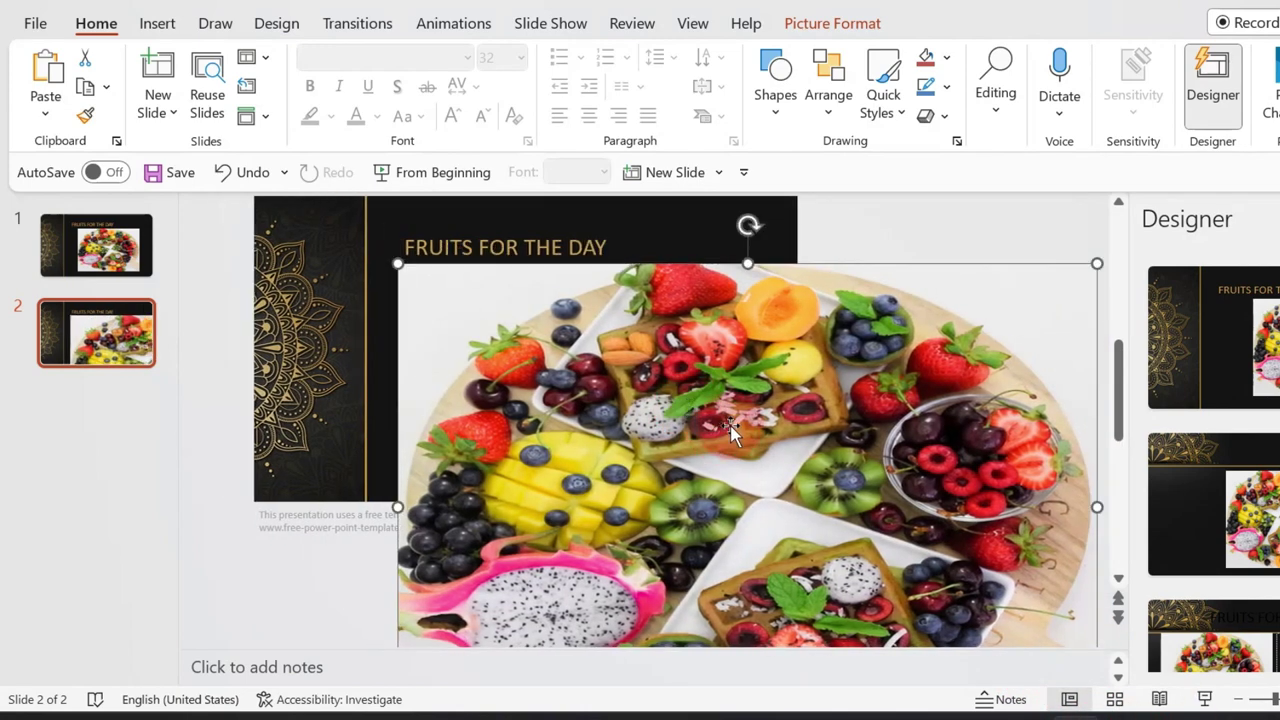
pyautogui.tripleClick(529, 249)
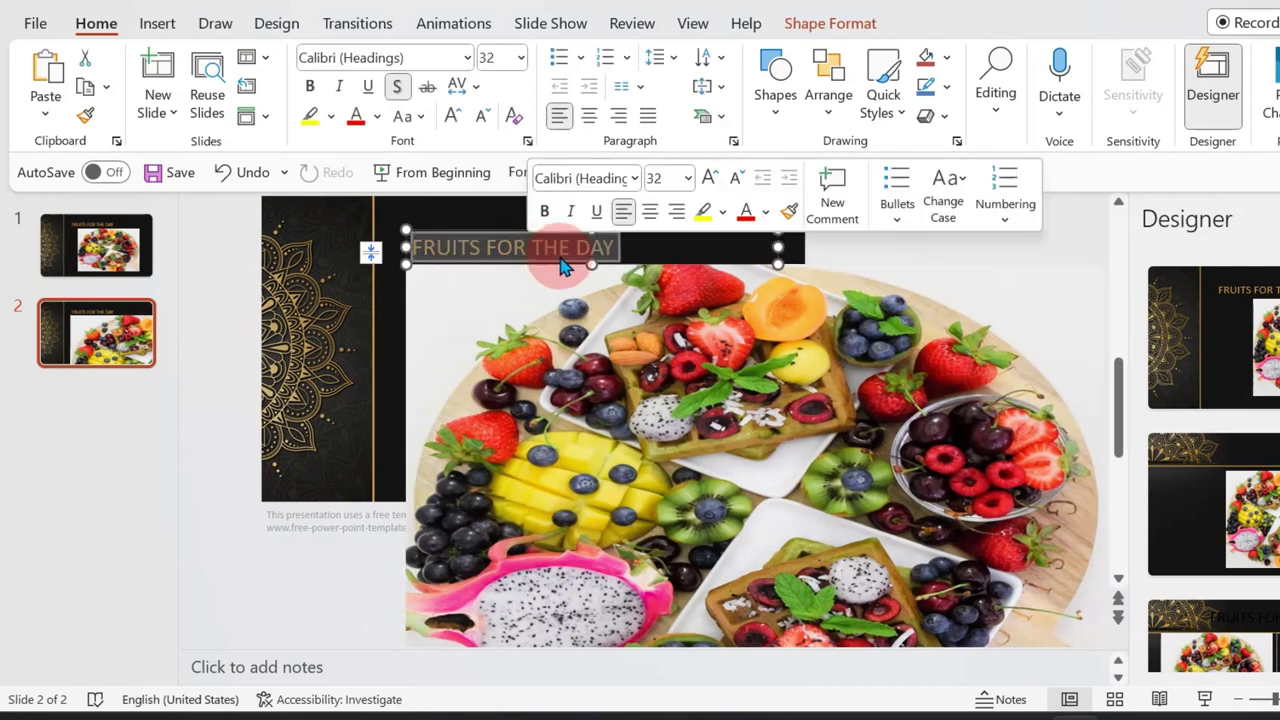
pyautogui.write('STRAWBERRY')
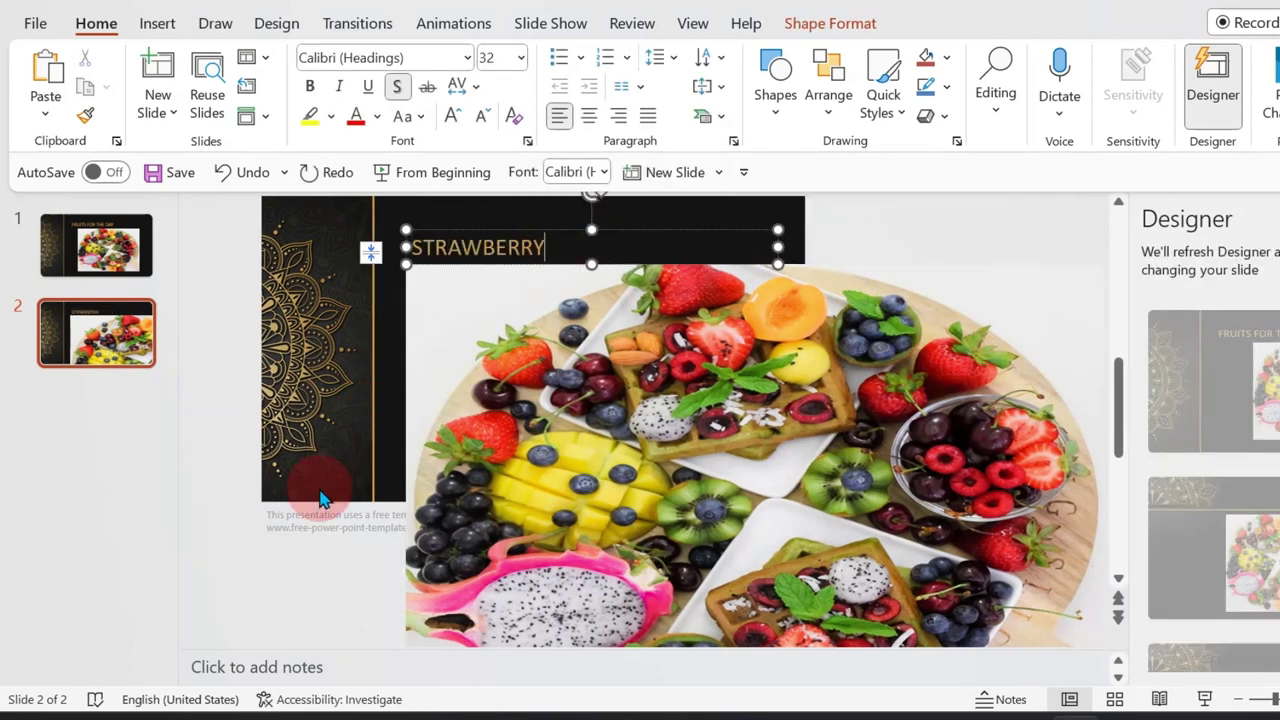
# - Duplicate slide 2 as the PINEAPPLE slide, then duplicate slide 3 into a fourth slide
pyautogui.rightClick(112, 360)
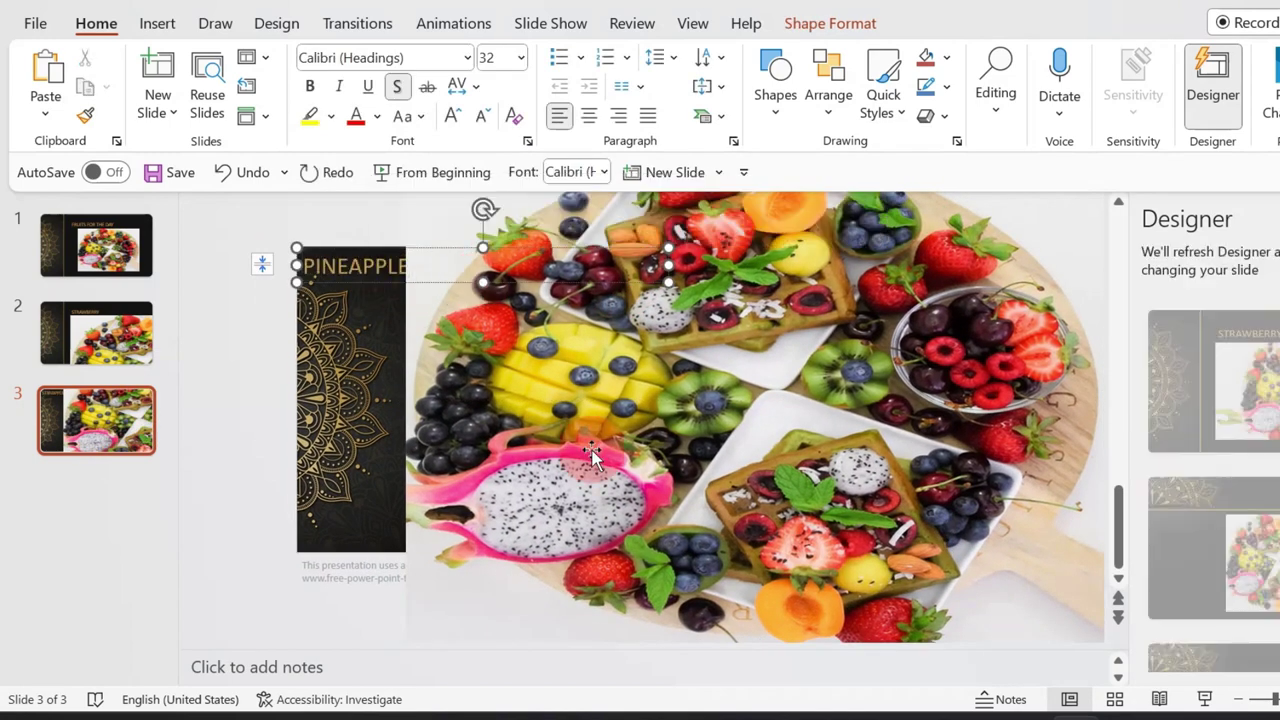
pyautogui.rightClick(96, 432)
pyautogui.click(120, 377)
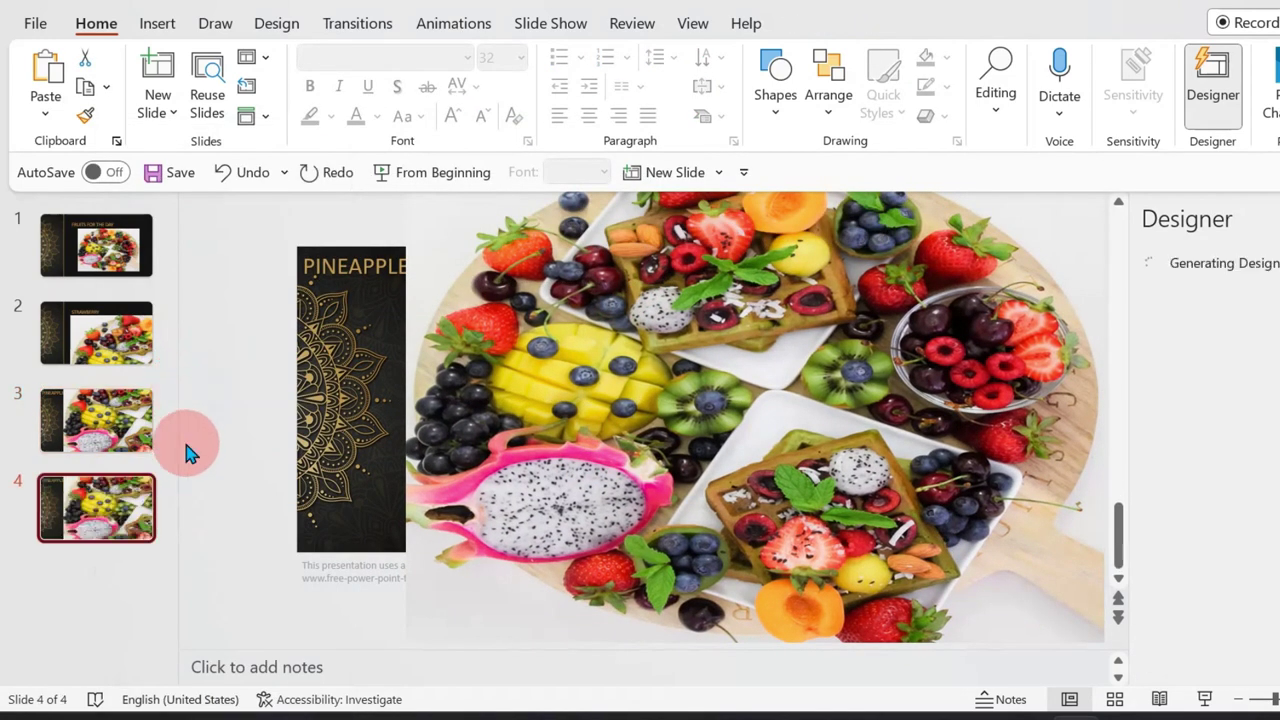
# - Shift slide 4's picture to show another part, bottom-aligned, and retitle it PEACH
pyautogui.moveTo(593, 468); pyautogui.dragTo(455, 571)
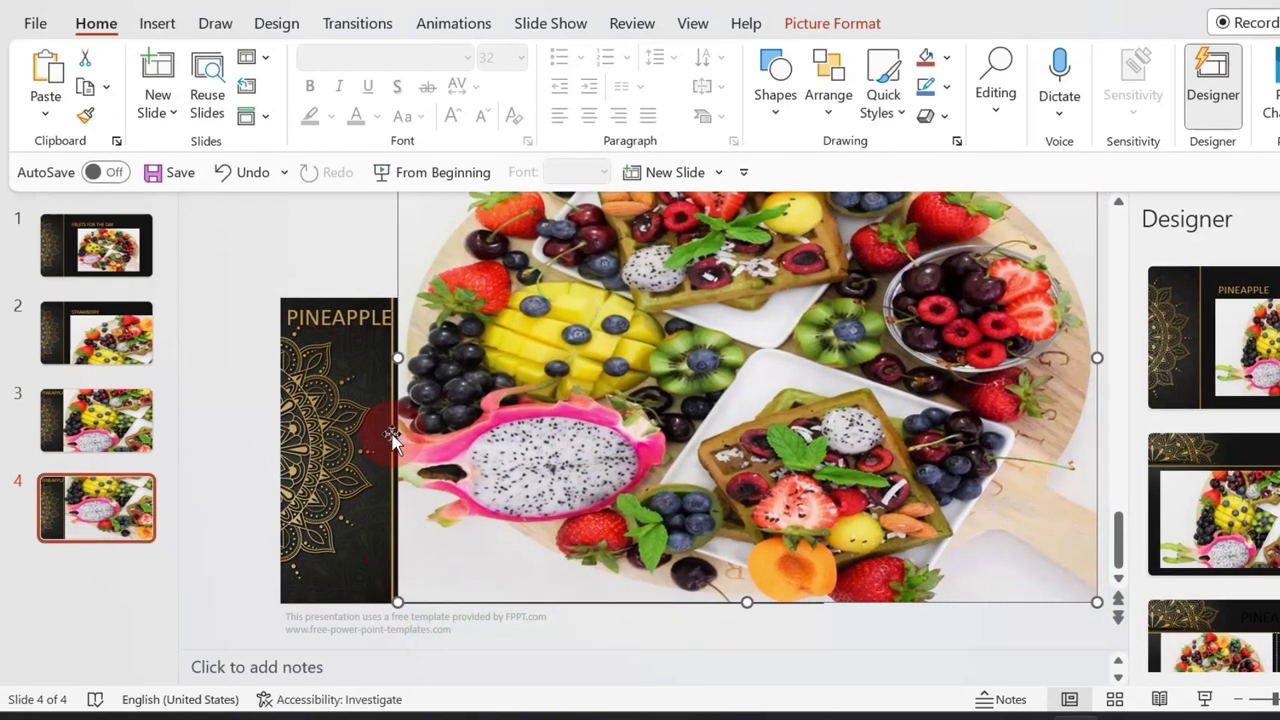
pyautogui.doubleClick(357, 320)
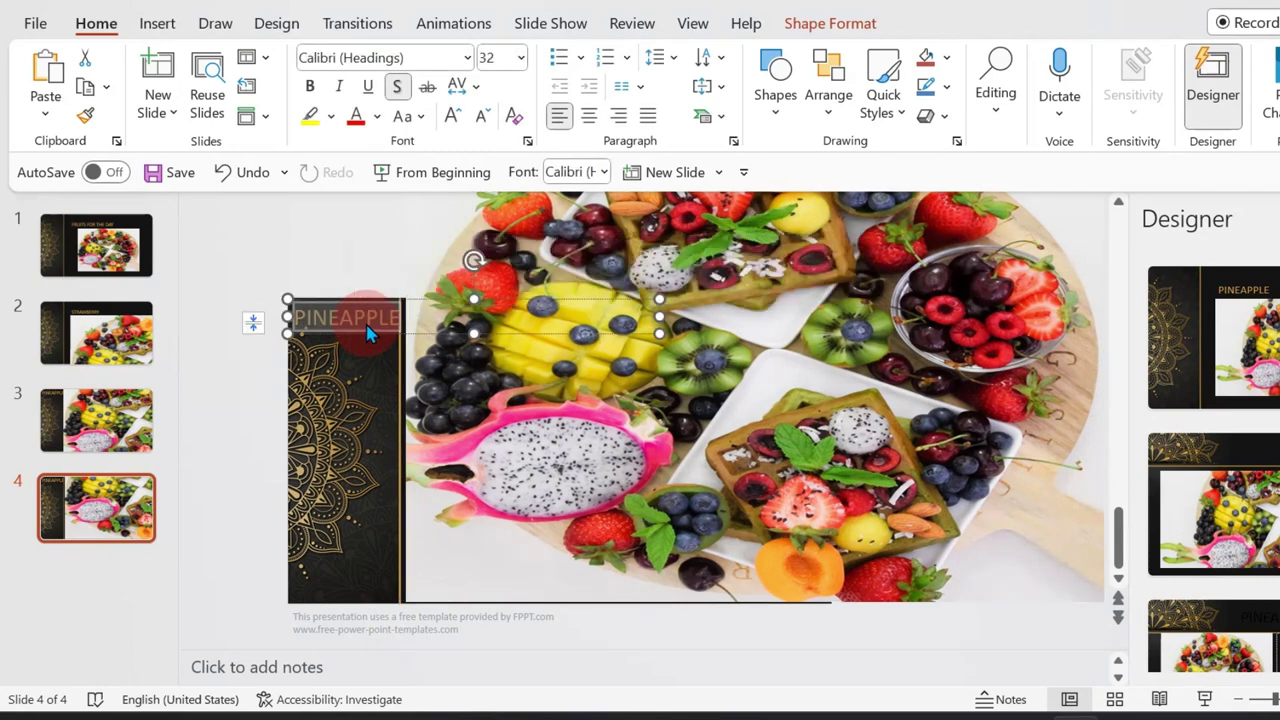
pyautogui.write('PEACH')
pyautogui.click(620, 490)
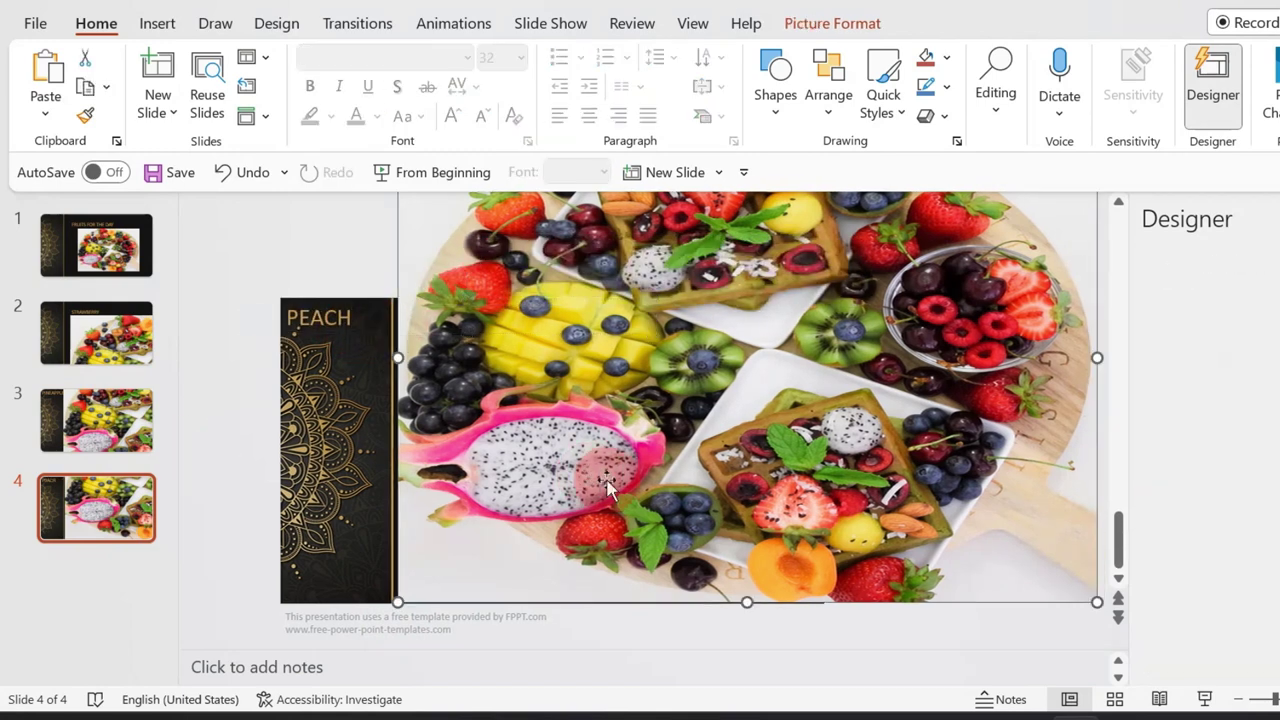
# - Browse the Transitions and Animations options and toggle automatic previewing
pyautogui.click(276, 390)
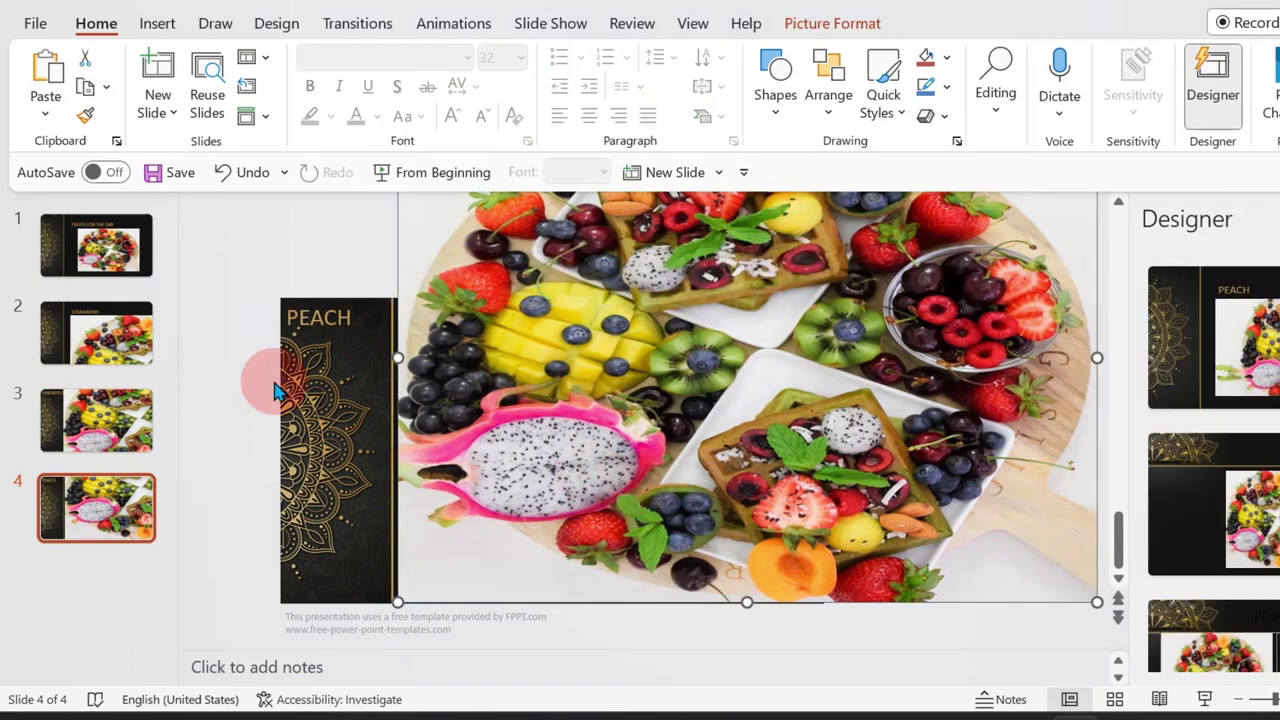
pyautogui.click(390, 25)
pyautogui.click(478, 26)
pyautogui.click(58, 95)
pyautogui.click(102, 180)
pyautogui.click(357, 23)
pyautogui.click(550, 23)
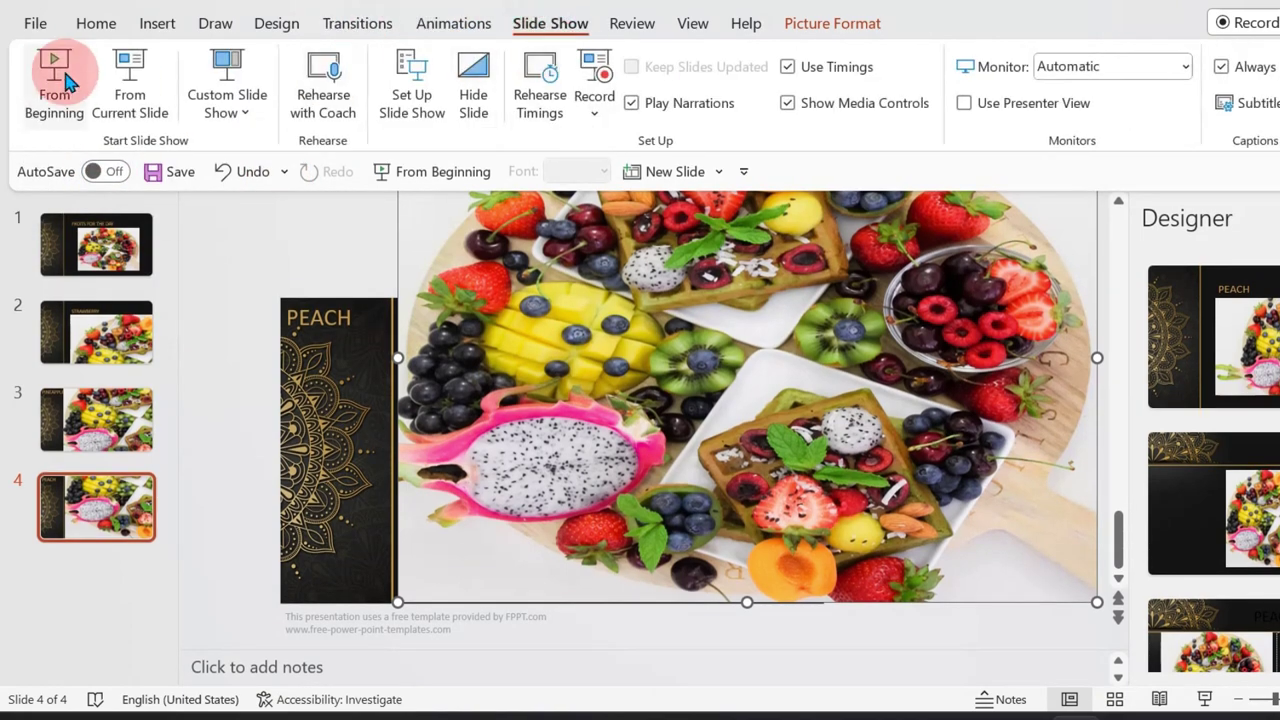
# - Play the show from the start through STRAWBERRY, PINEAPPLE and PEACH, then return to slide 1
pyautogui.click(55, 80)
pyautogui.click(202, 241)
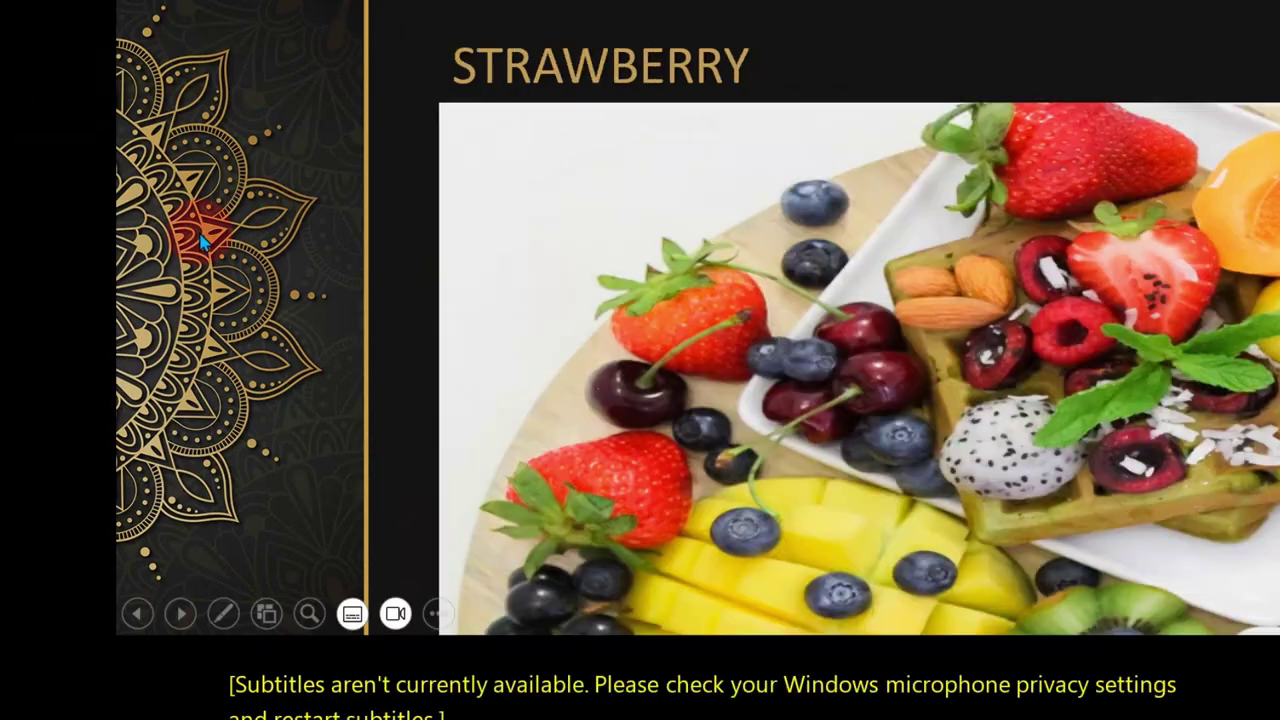
pyautogui.click(202, 241)
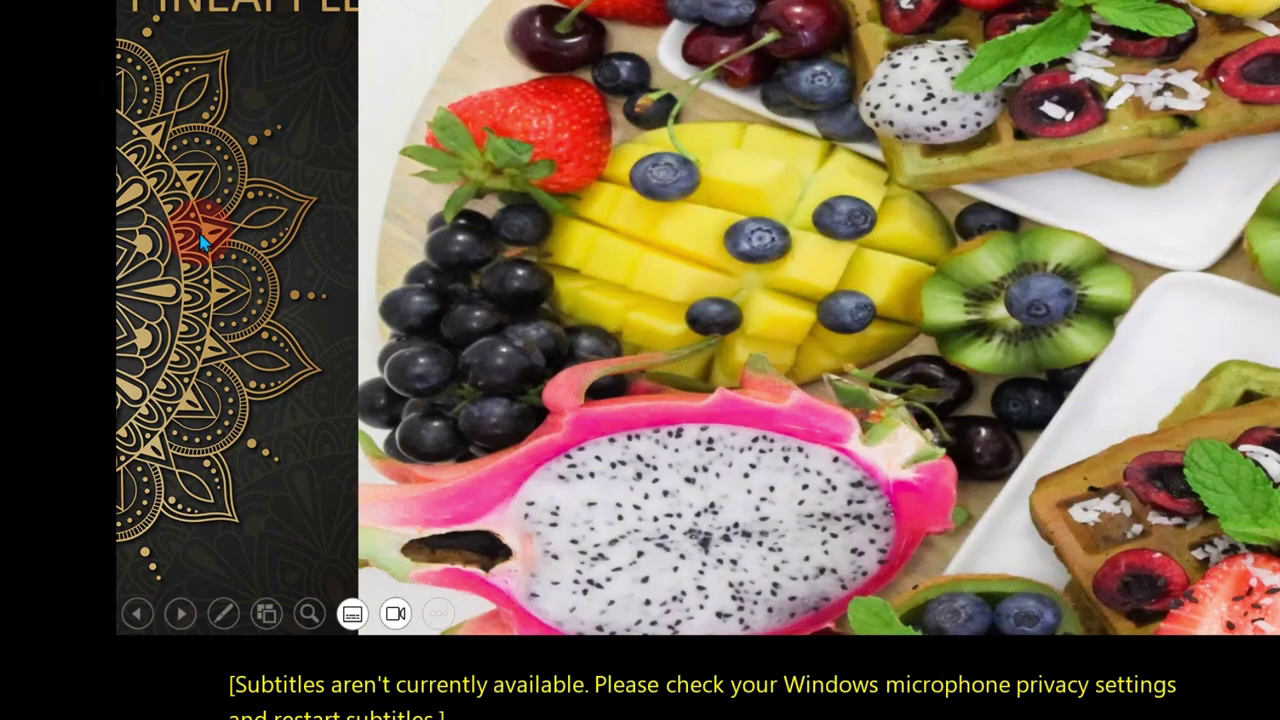
pyautogui.click(202, 241)
pyautogui.click(202, 241)
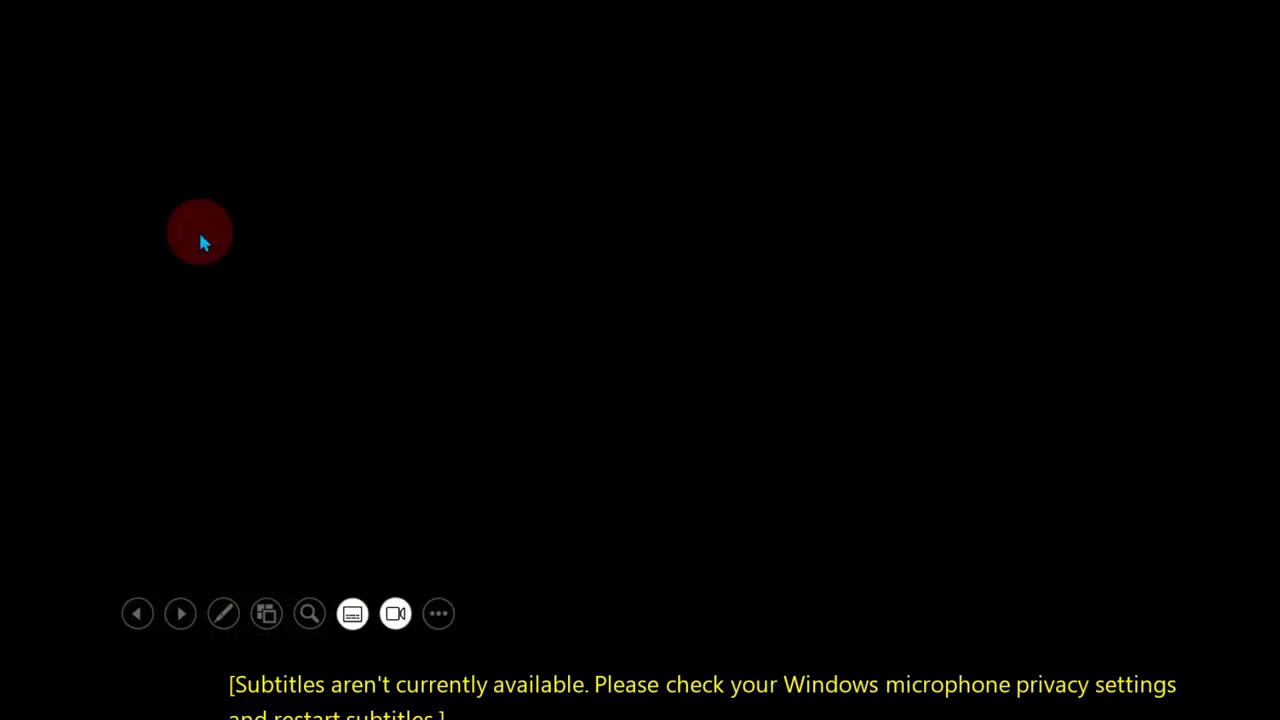
pyautogui.click(202, 241)
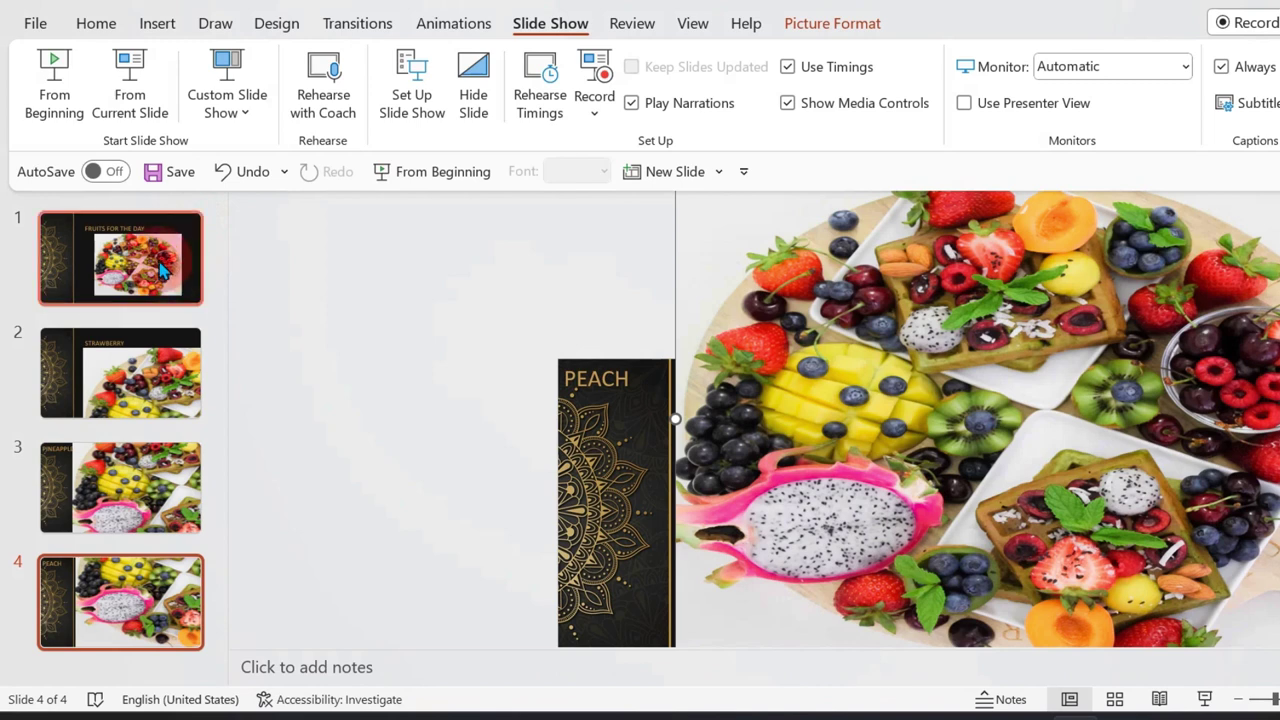
pyautogui.click(160, 268)
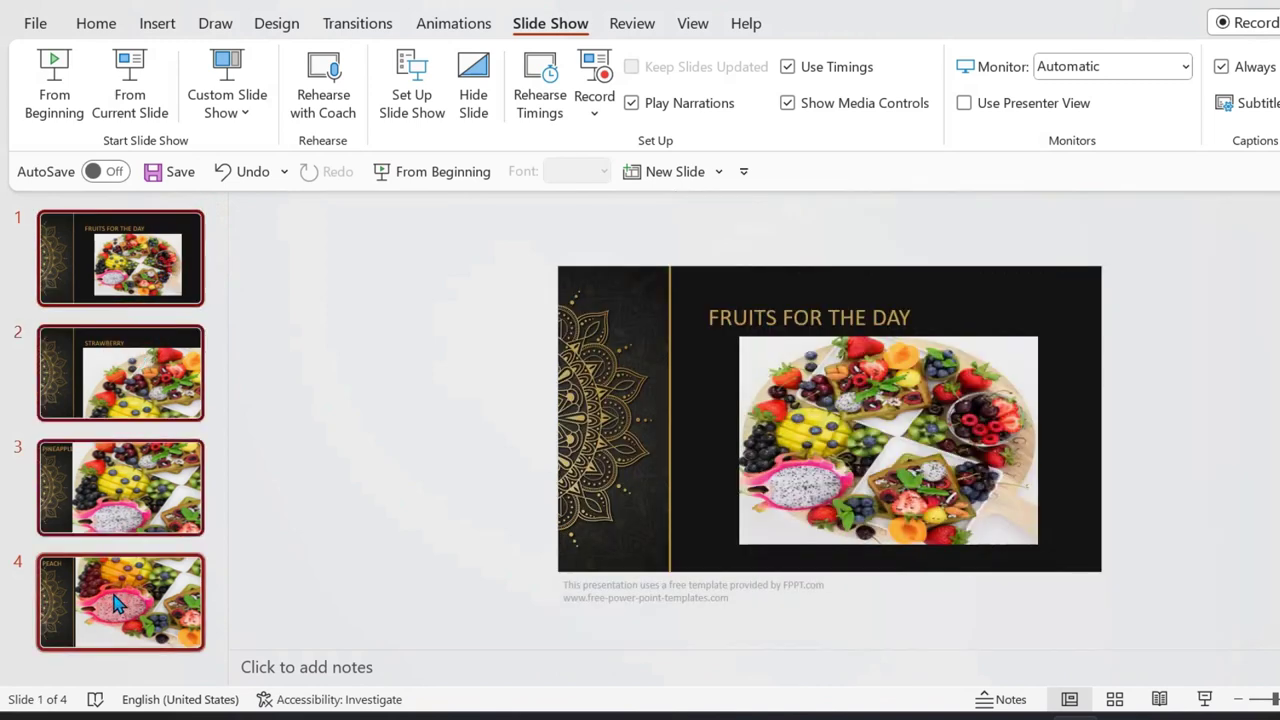
# - Apply the Morph transition and preview it twice on the title slide
pyautogui.click(318, 218)
pyautogui.click(360, 24)
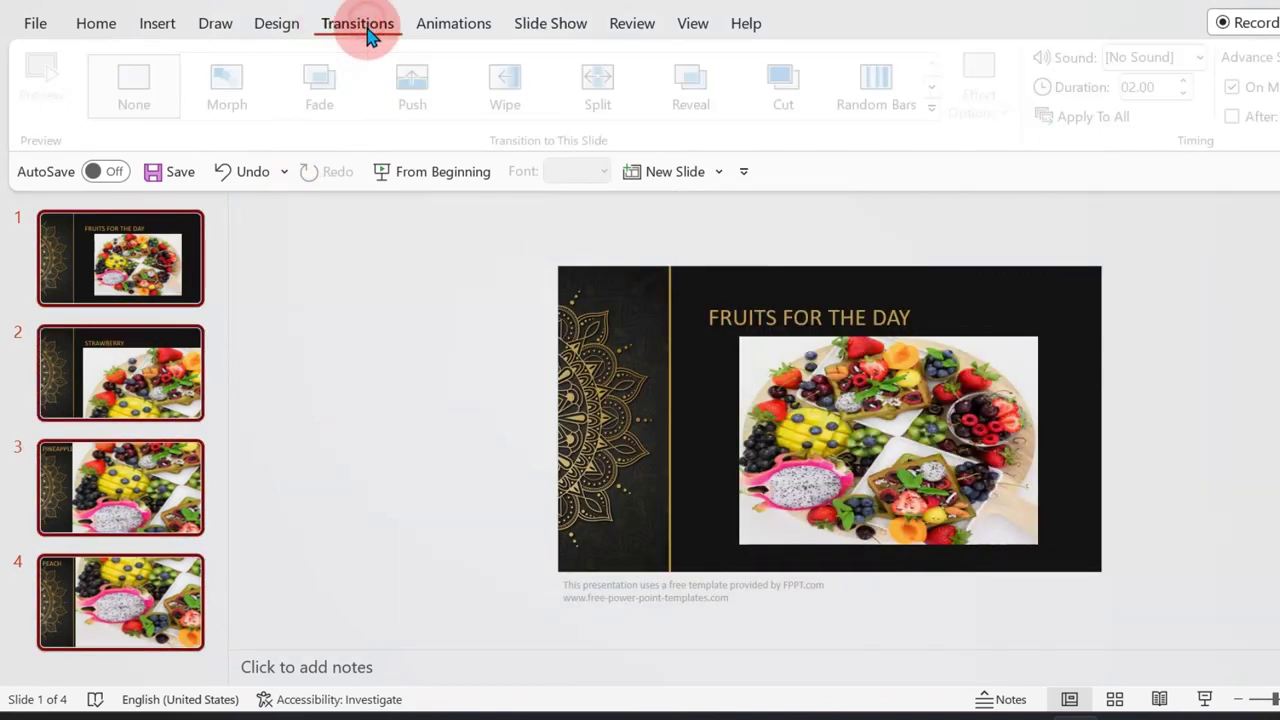
pyautogui.click(234, 86)
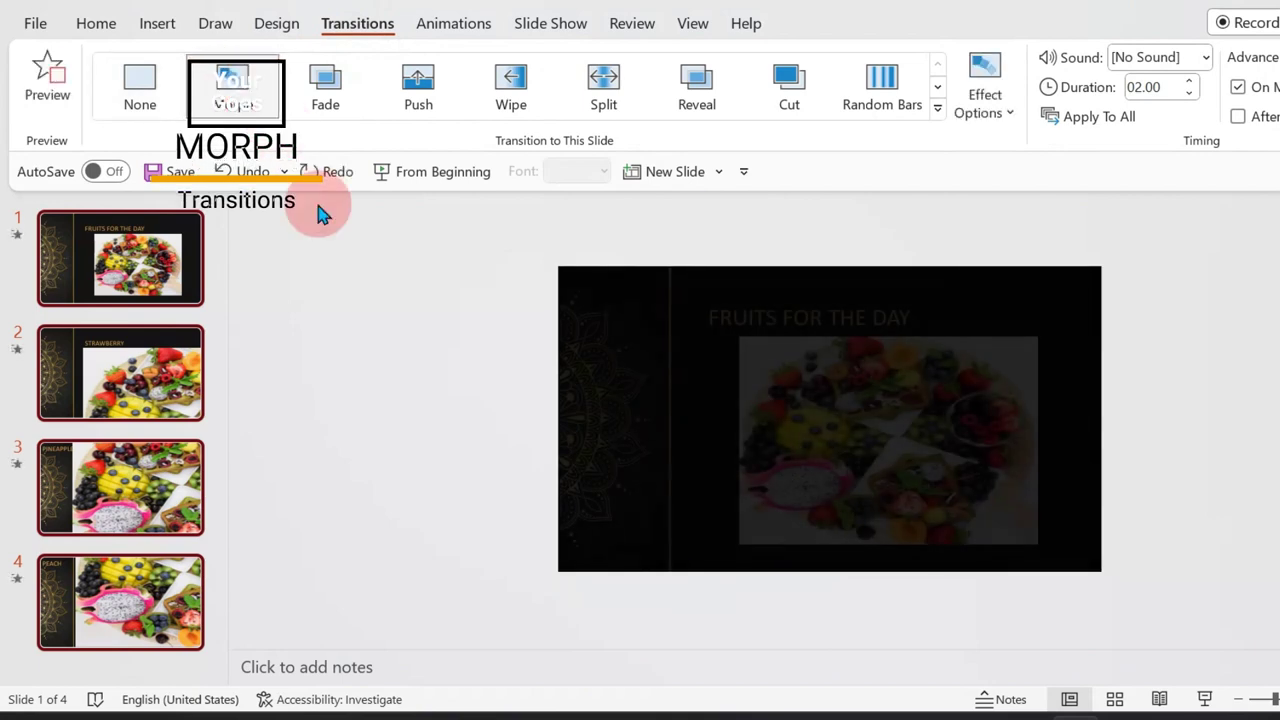
pyautogui.click(48, 80)
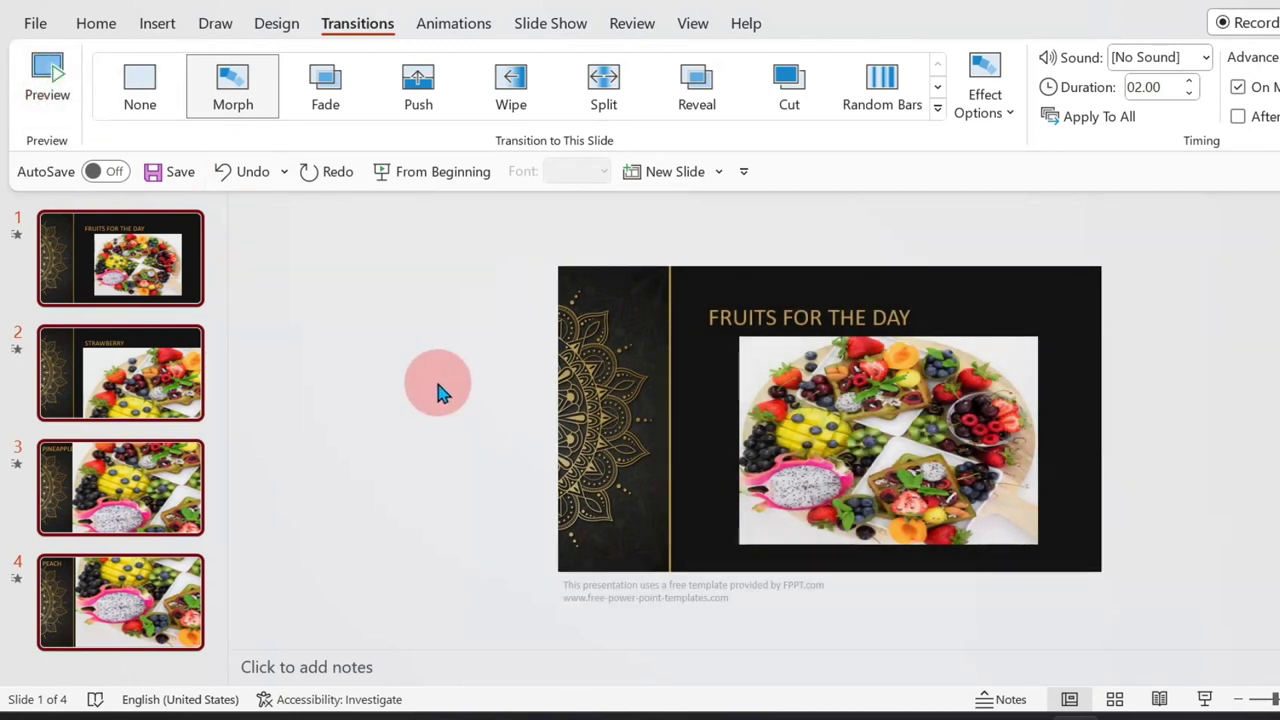
pyautogui.click(120, 222)
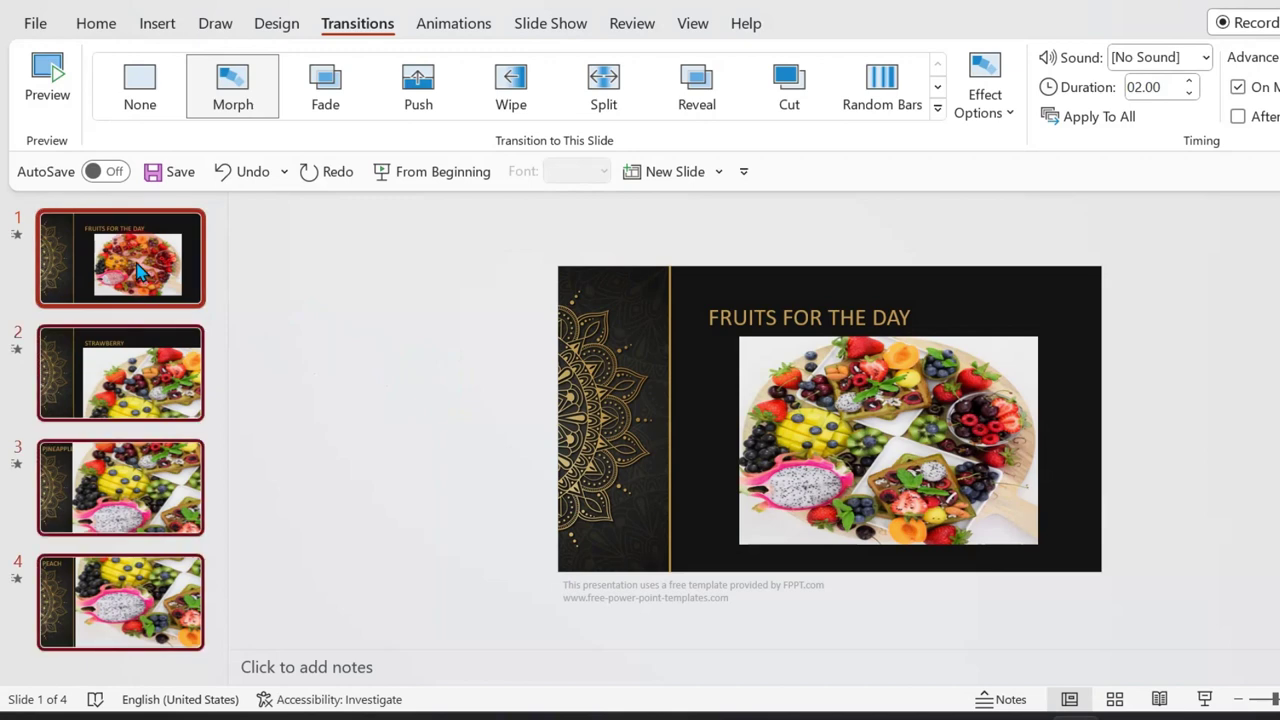
pyautogui.click(44, 88)
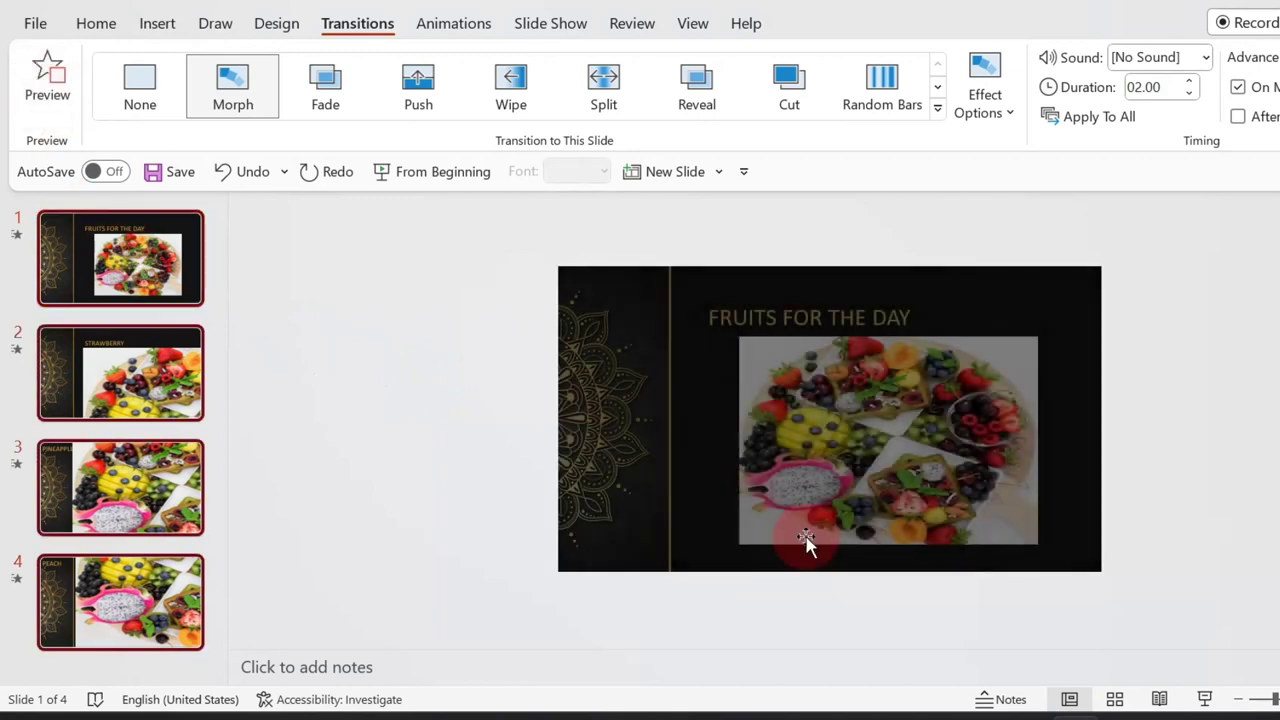
pyautogui.click(945, 564)
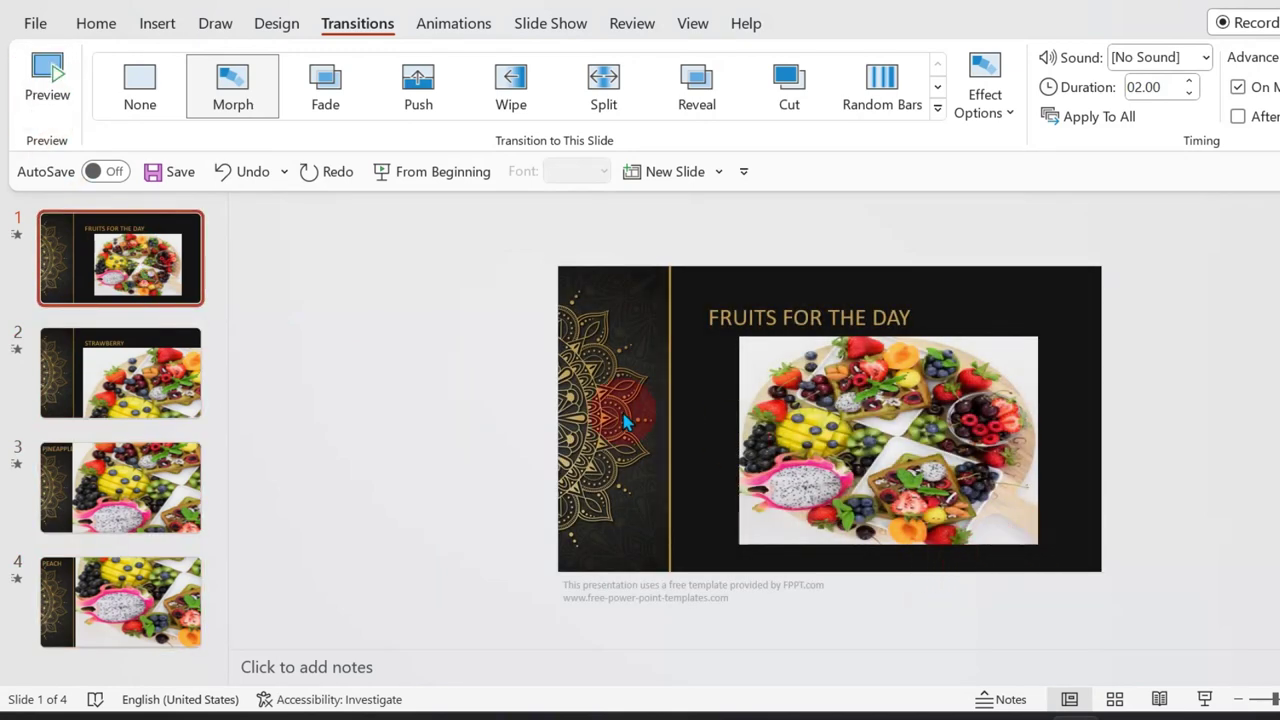
# - Start the slide show from the current slide with F5
pyautogui.click(550, 23)
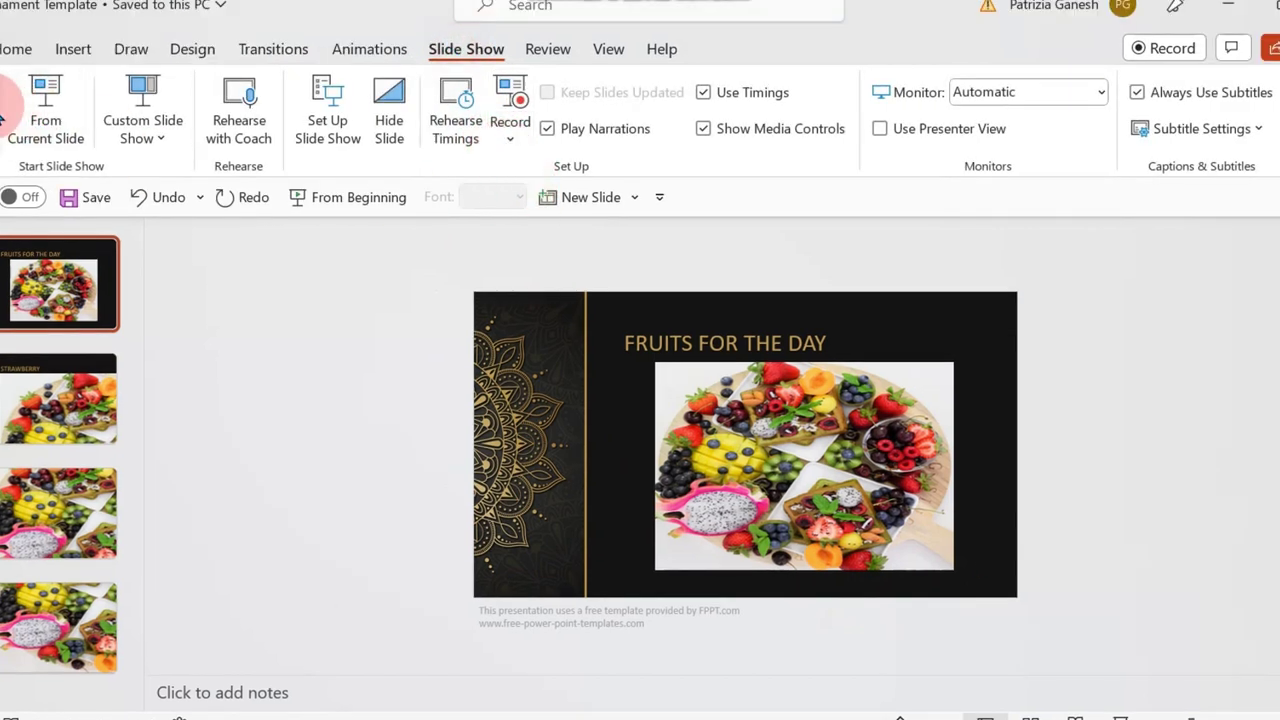
pyautogui.press('F5')
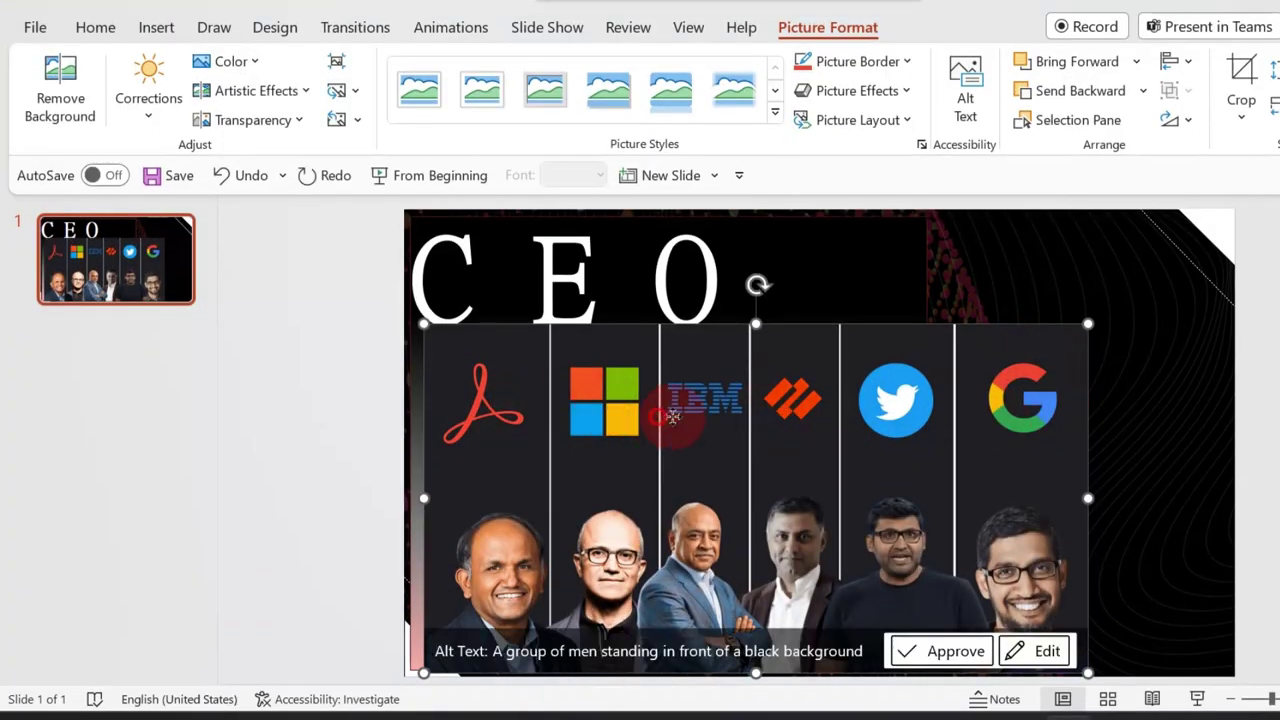
# - Shift the CEO photo right, duplicate slide 1, and send the copy's photo behind the title
pyautogui.moveTo(689, 415); pyautogui.dragTo(781, 408)
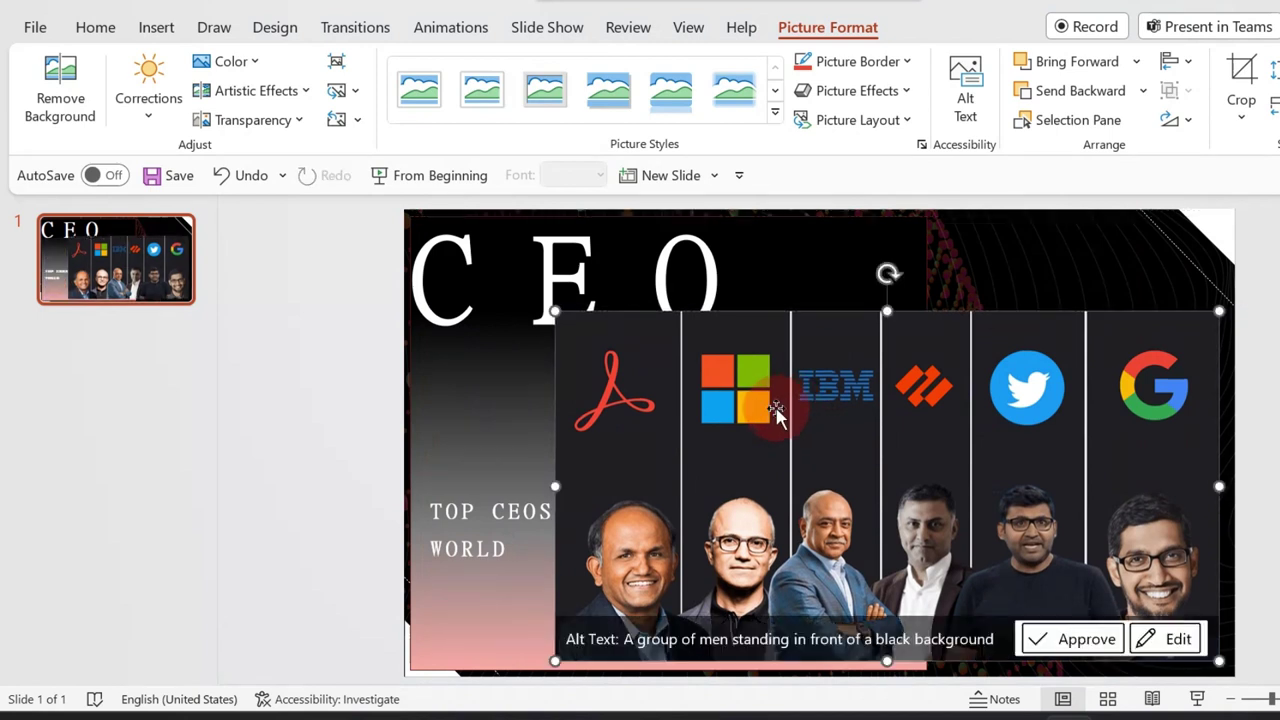
pyautogui.rightClick(170, 280)
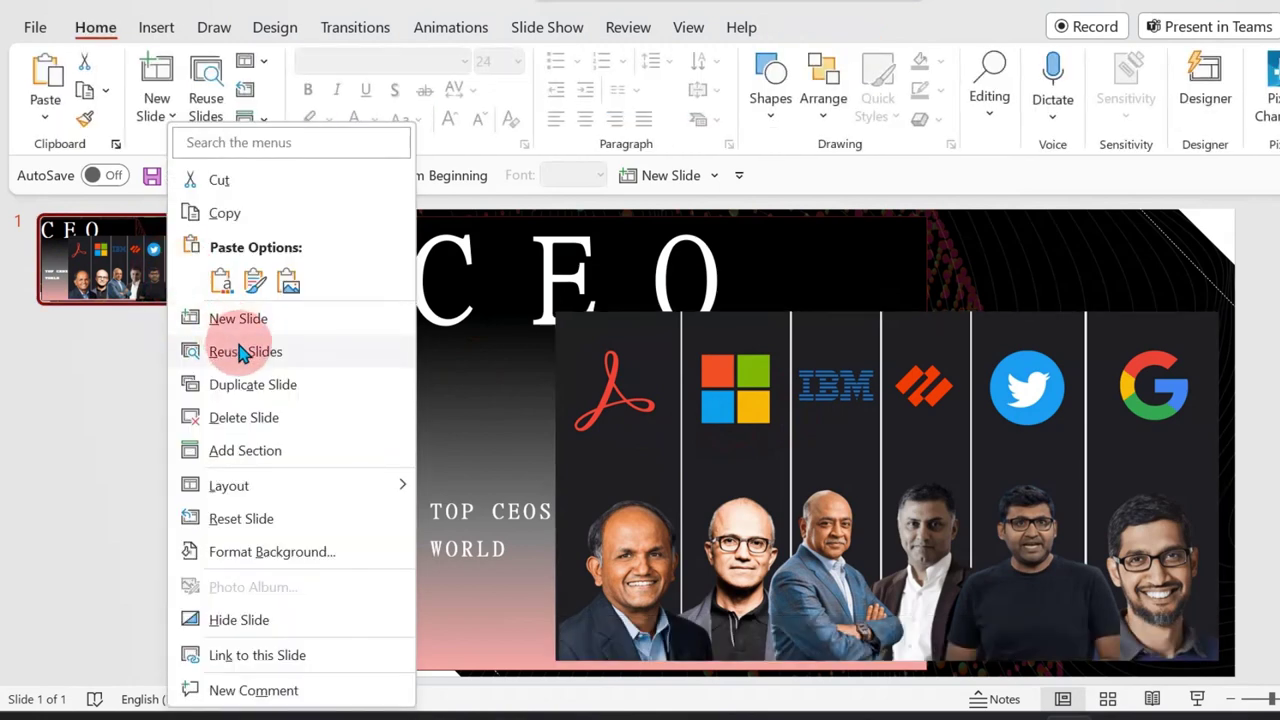
pyautogui.click(258, 386)
pyautogui.click(847, 435)
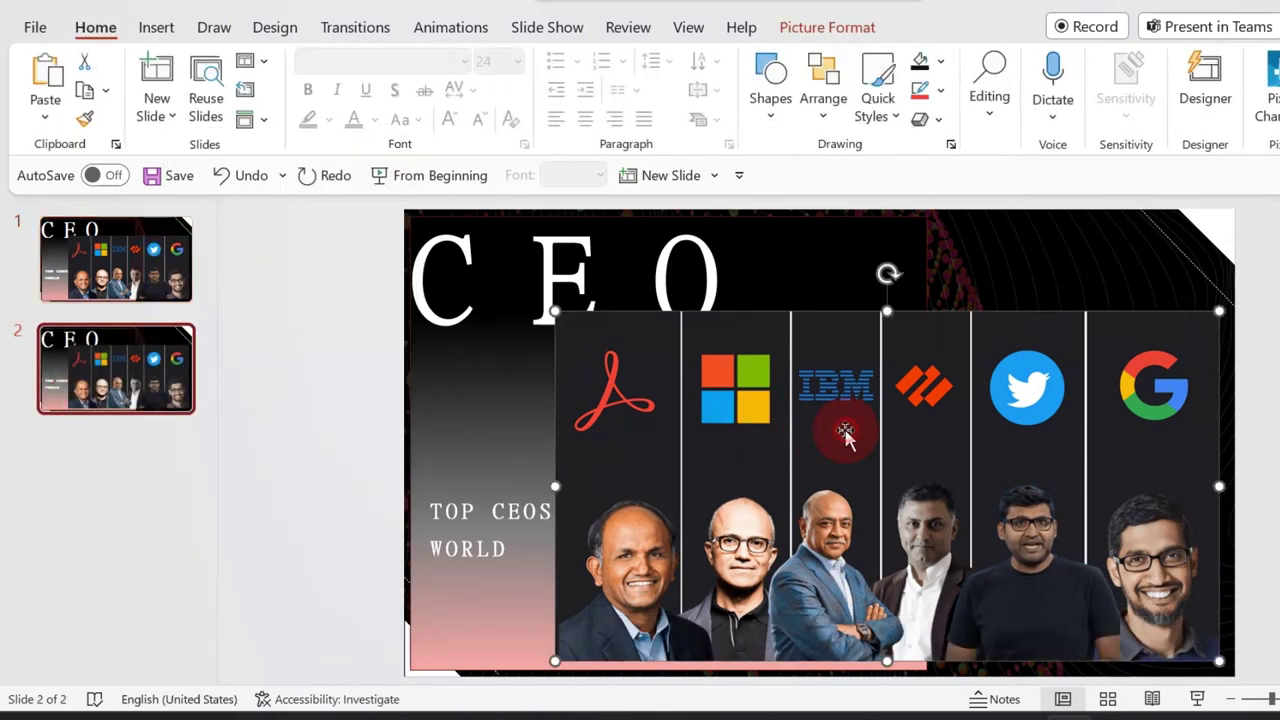
pyautogui.click(845, 28)
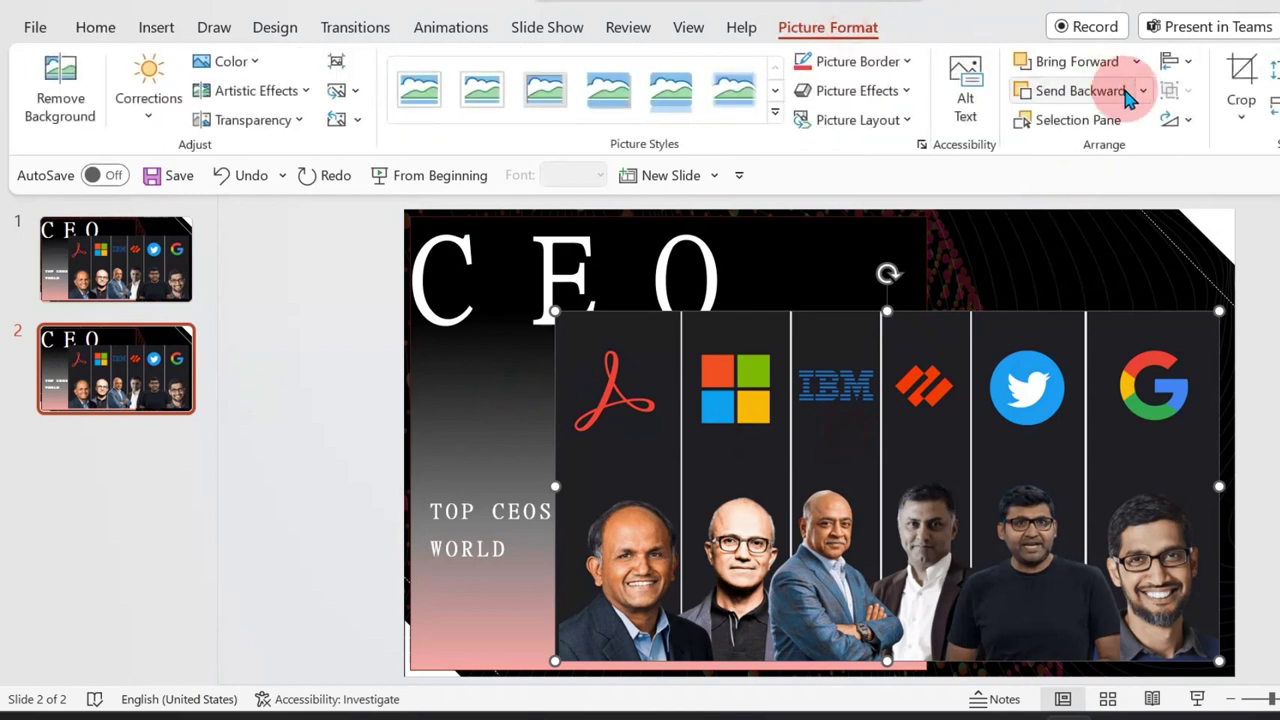
pyautogui.click(1113, 92)
# - Move slide 2's photo right, partly off the slide, and adjust its size
pyautogui.moveTo(874, 397); pyautogui.dragTo(1118, 333)
pyautogui.moveTo(1000, 525); pyautogui.dragTo(1000, 458)
pyautogui.scroll(-2, 1005, 470)
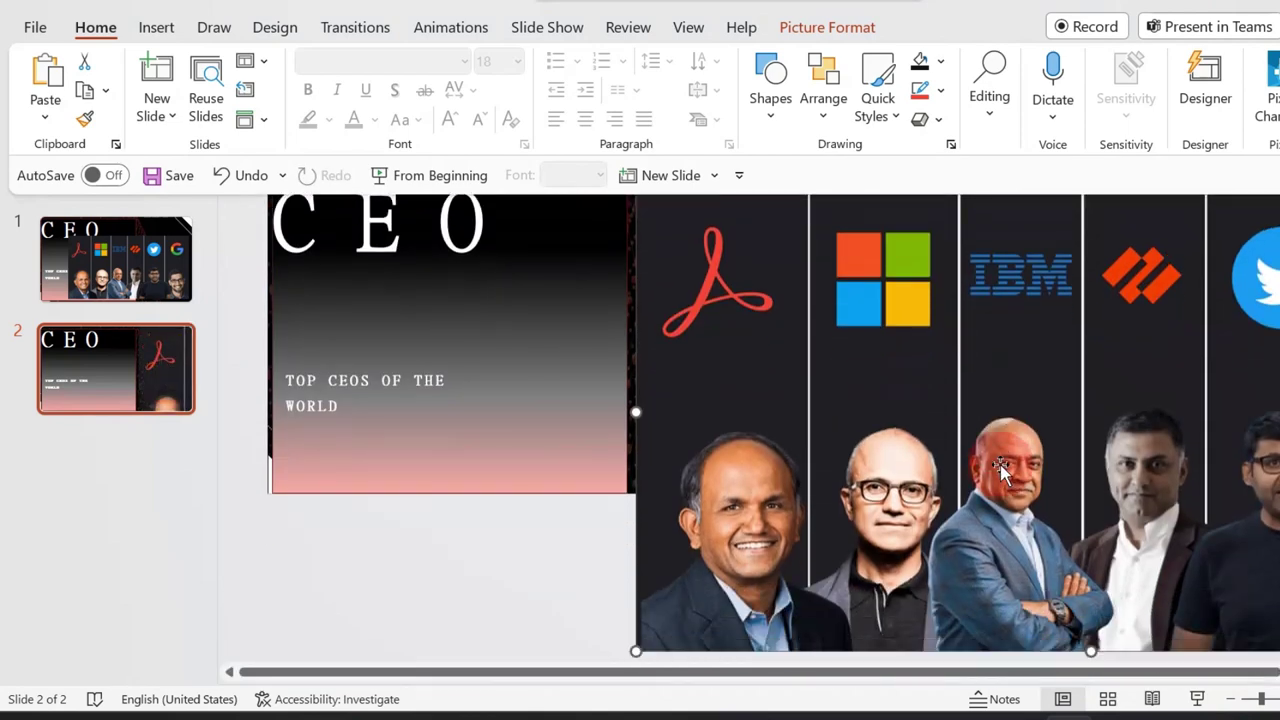
pyautogui.moveTo(1092, 647); pyautogui.dragTo(1086, 500)
pyautogui.scroll(2, 865, 478)
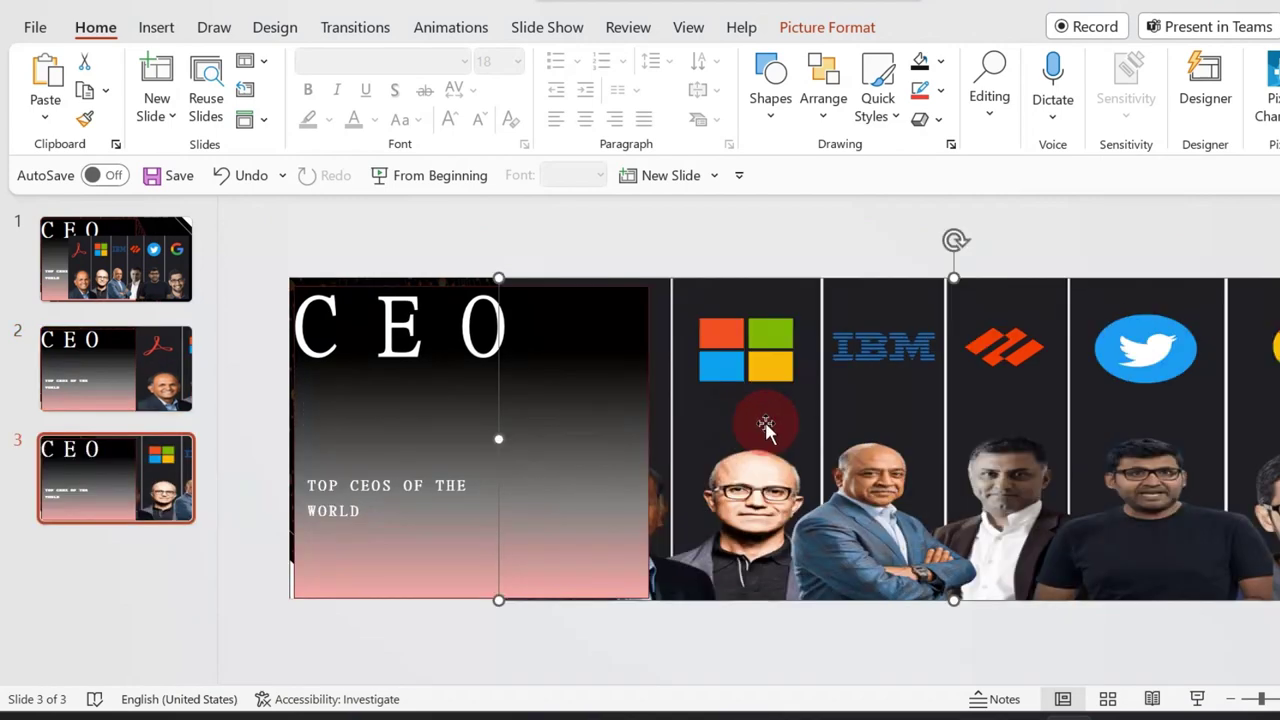
# - Duplicate slides into slides 4–7, shifting the photo left to frame the IBM, next, and Twitter CEOs
pyautogui.rightClick(115, 478)
pyautogui.click(191, 537)
pyautogui.moveTo(902, 462); pyautogui.dragTo(760, 468)
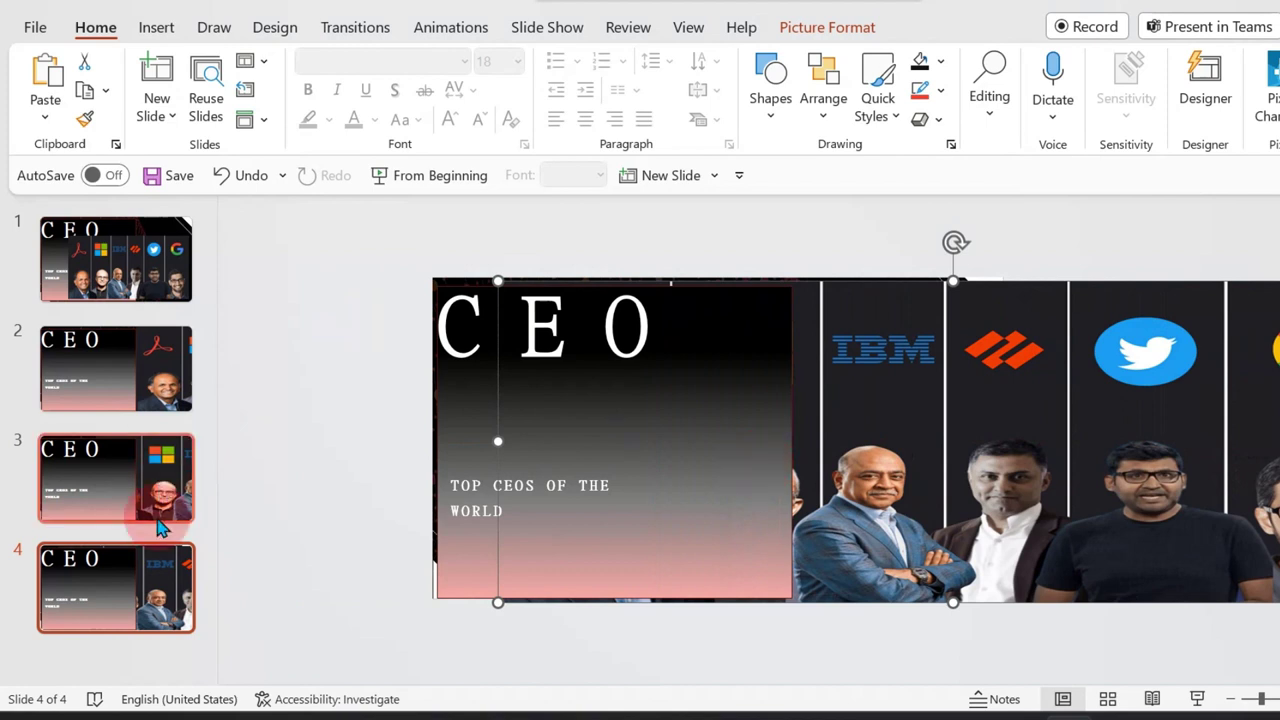
pyautogui.rightClick(155, 557)
pyautogui.click(200, 274)
pyautogui.moveTo(925, 452); pyautogui.dragTo(806, 455)
pyautogui.moveTo(930, 437); pyautogui.dragTo(940, 437)
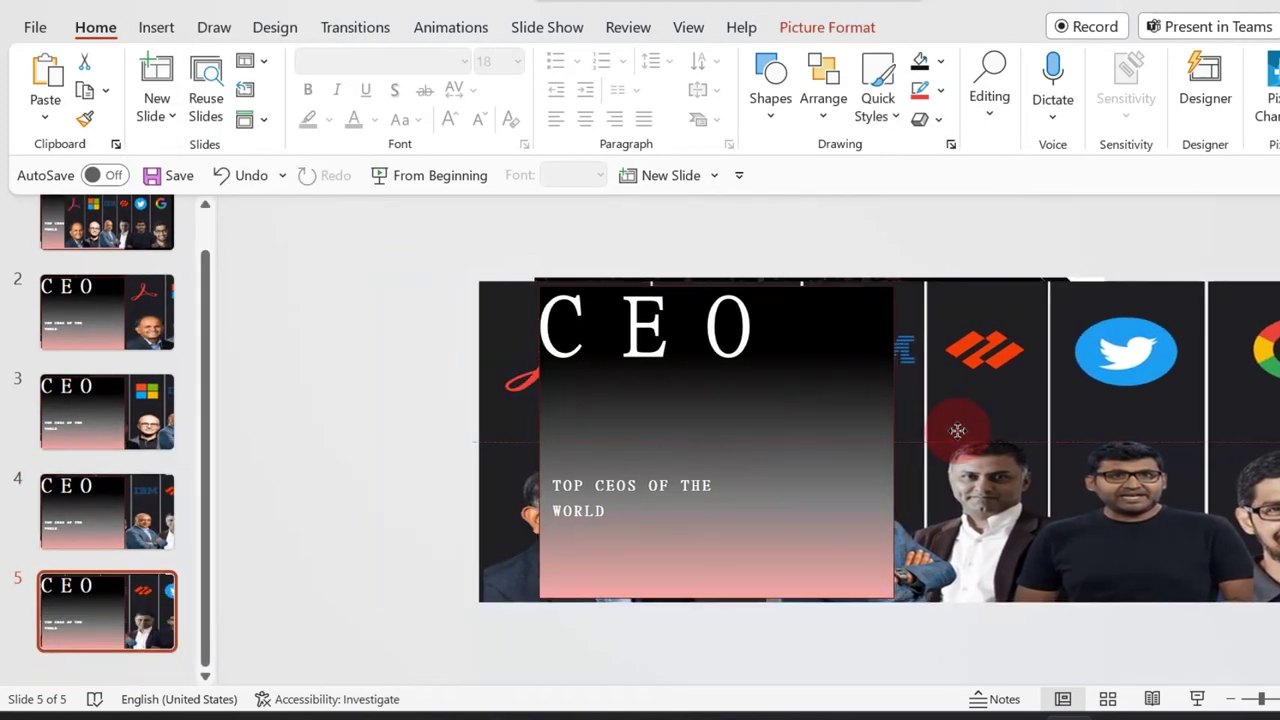
pyautogui.rightClick(120, 591)
pyautogui.click(186, 203)
pyautogui.moveTo(1086, 457); pyautogui.dragTo(910, 443)
pyautogui.hotkey('ctrl', 'd')
# - Select all seven slides, apply Morph to them, and preview it
pyautogui.click(155, 510)
pyautogui.click(107, 610)
pyautogui.scroll(4, 100, 420)
pyautogui.click(84, 290)
pyautogui.hotkey('ctrl', 'a')
pyautogui.click(350, 27)
pyautogui.click(230, 88)
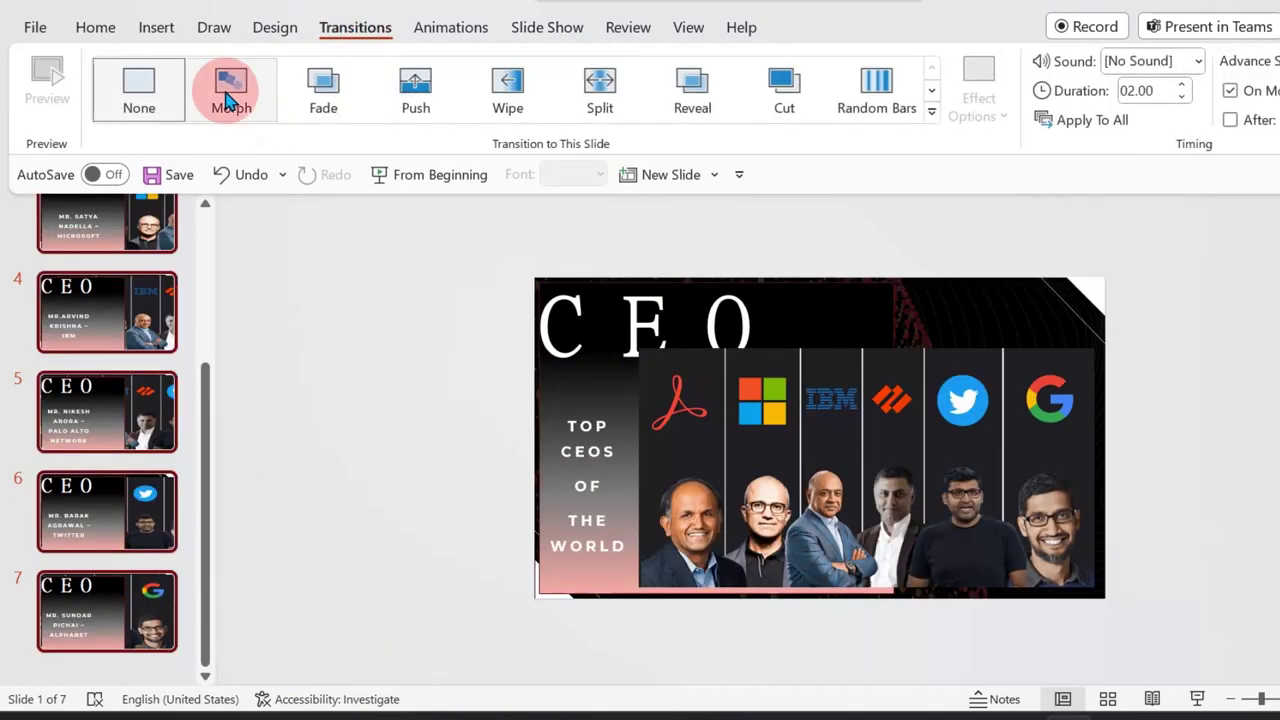
pyautogui.click(47, 72)
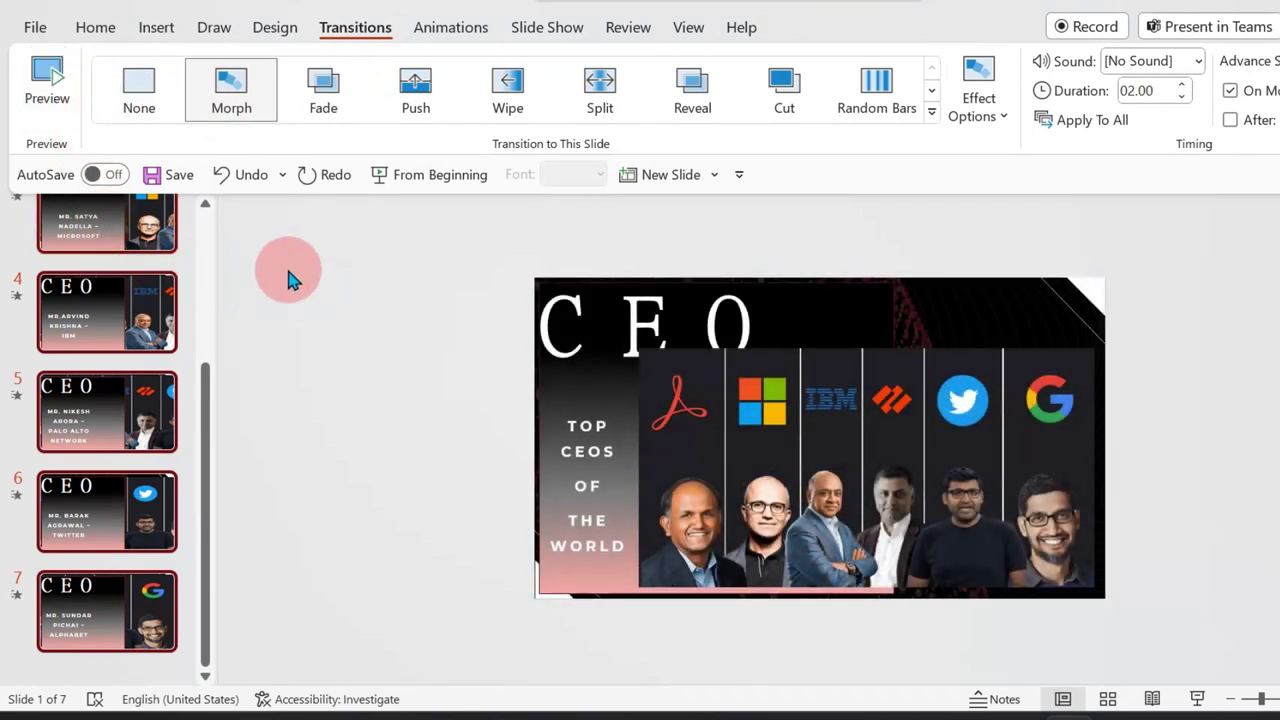
pyautogui.click(524, 30)
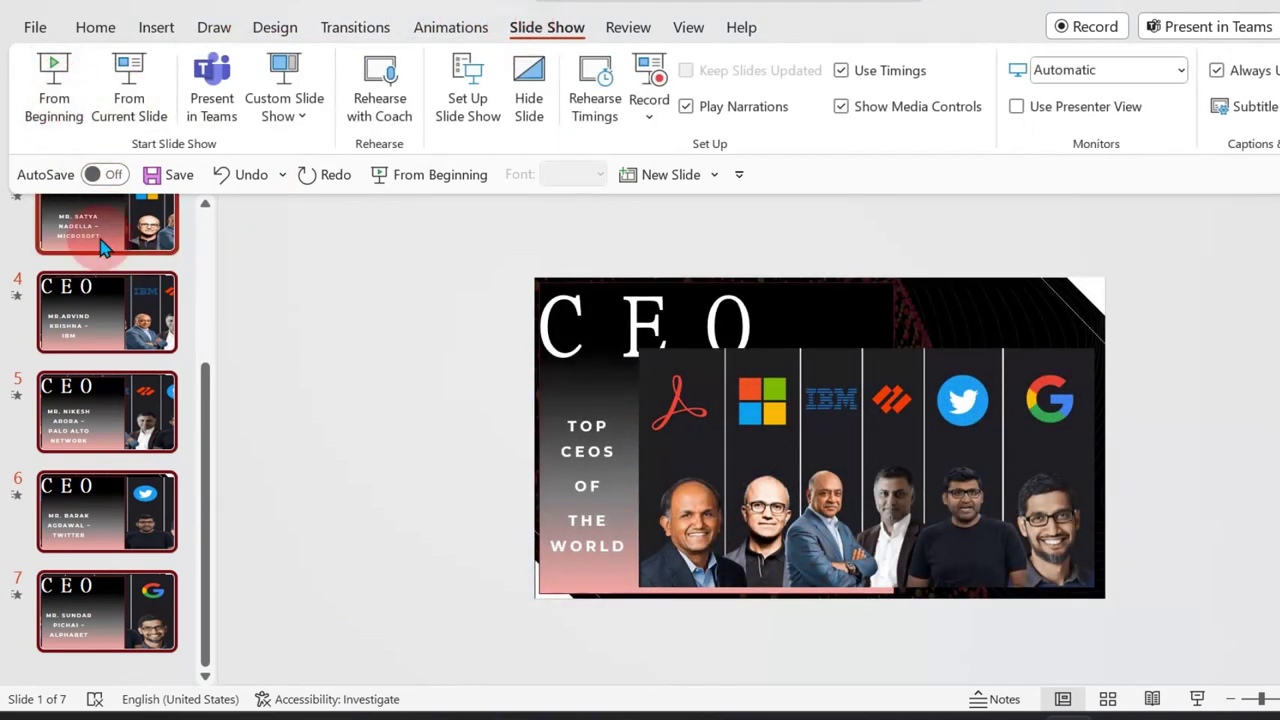
# - Start the CEO show from the beginning and advance to the first CEO's slide
pyautogui.click(56, 82)
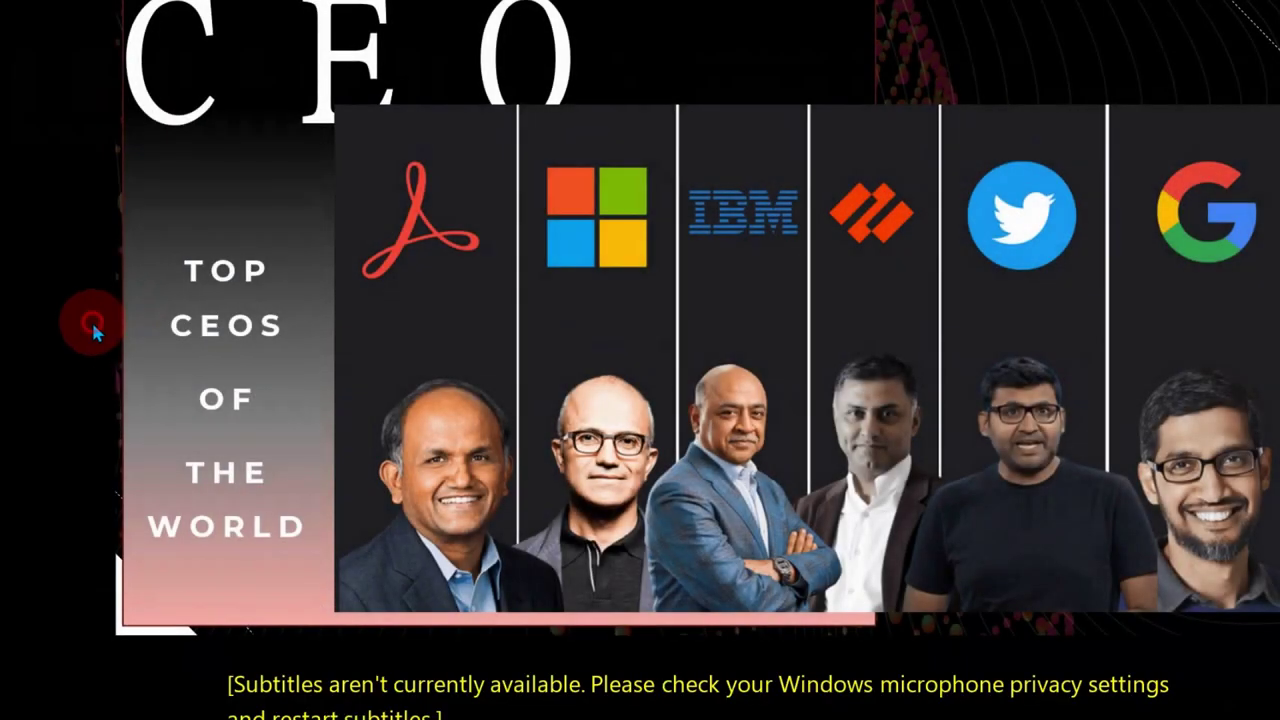
pyautogui.click(90, 319)
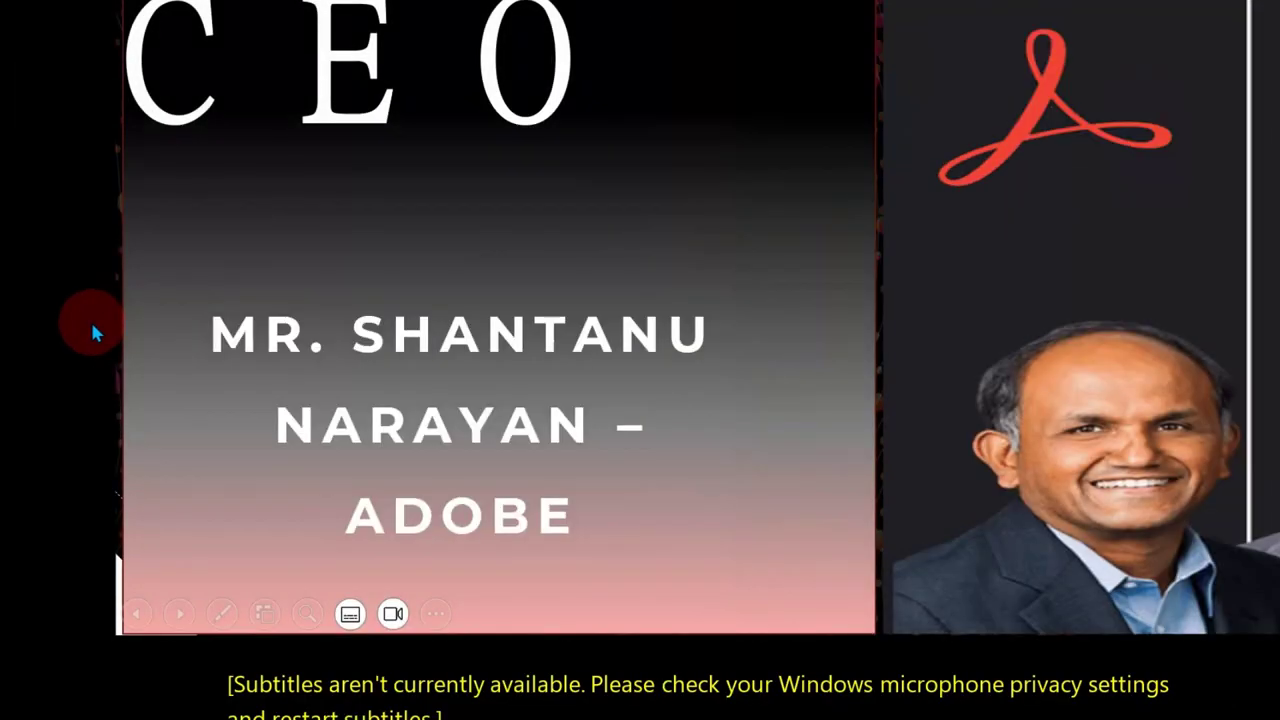